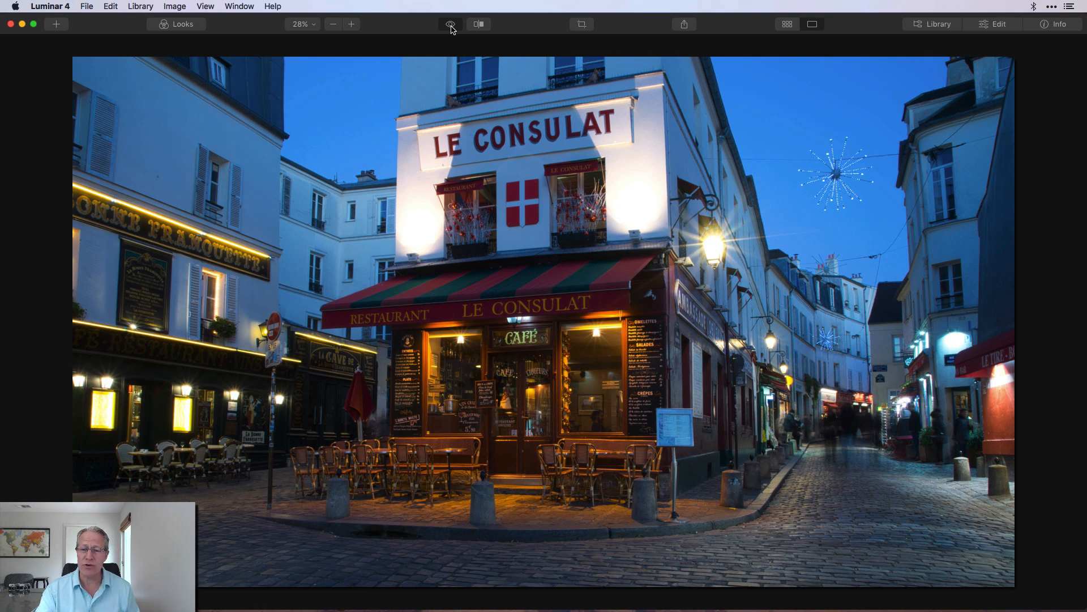
# - Compare the edited photo against the original by toggling the before/after preview several times
pyautogui.click(451, 28)
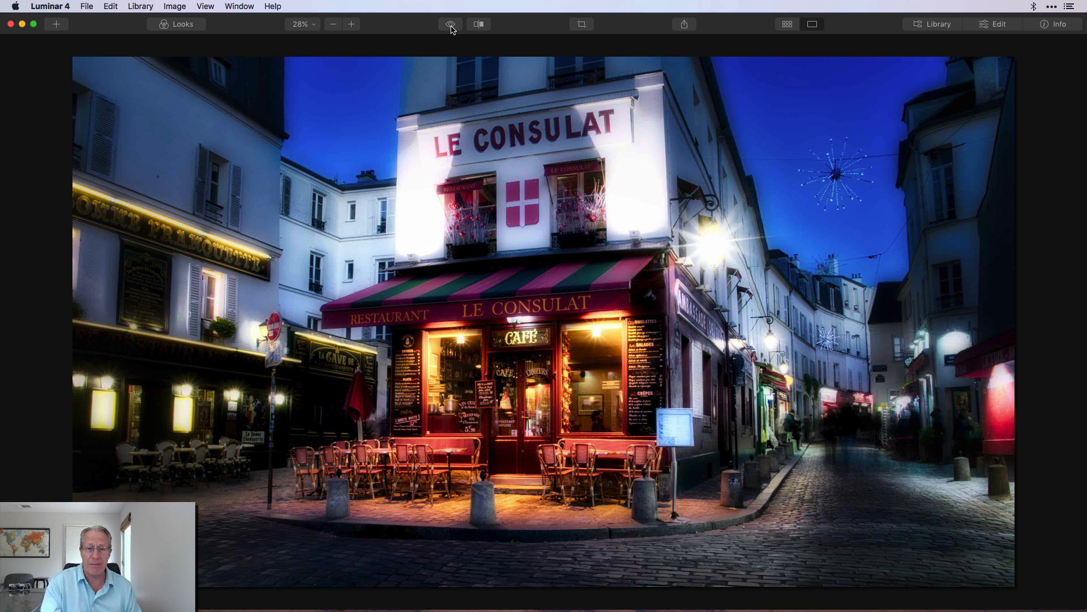
pyautogui.click(451, 28)
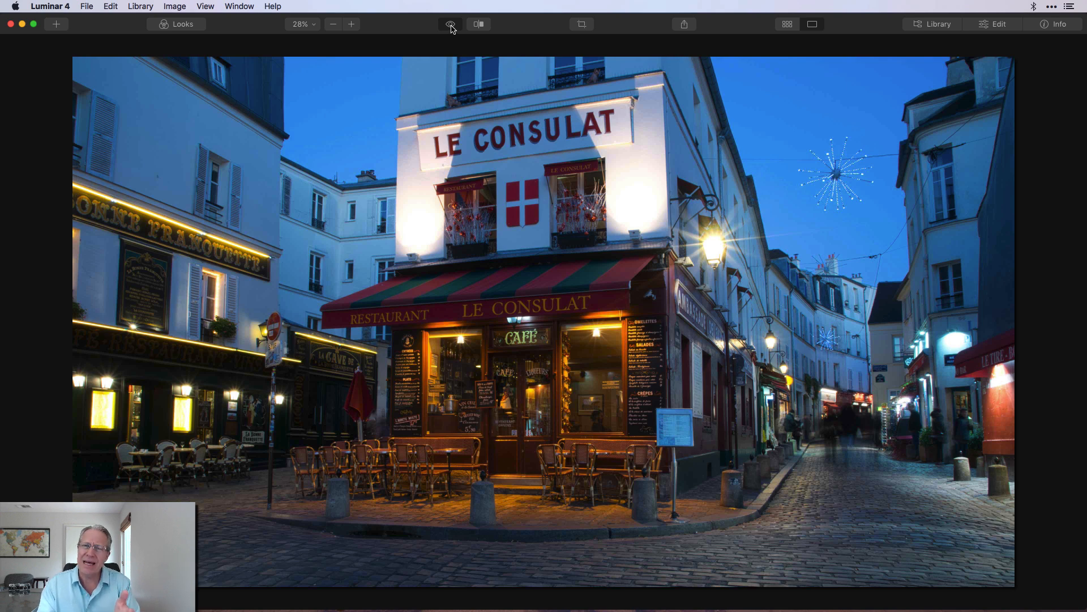
pyautogui.click(451, 28)
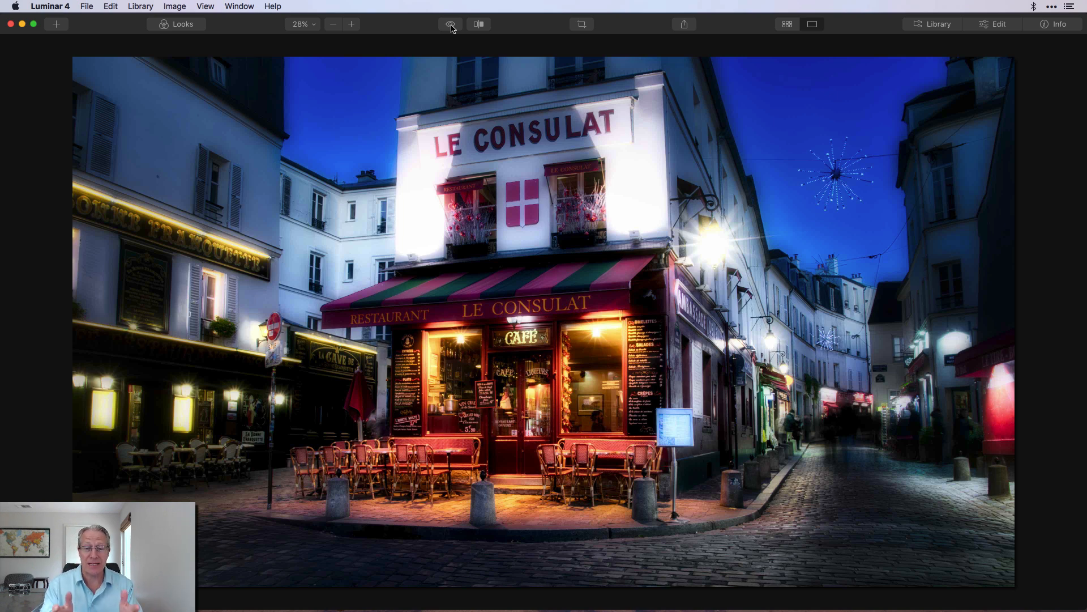
pyautogui.click(451, 28)
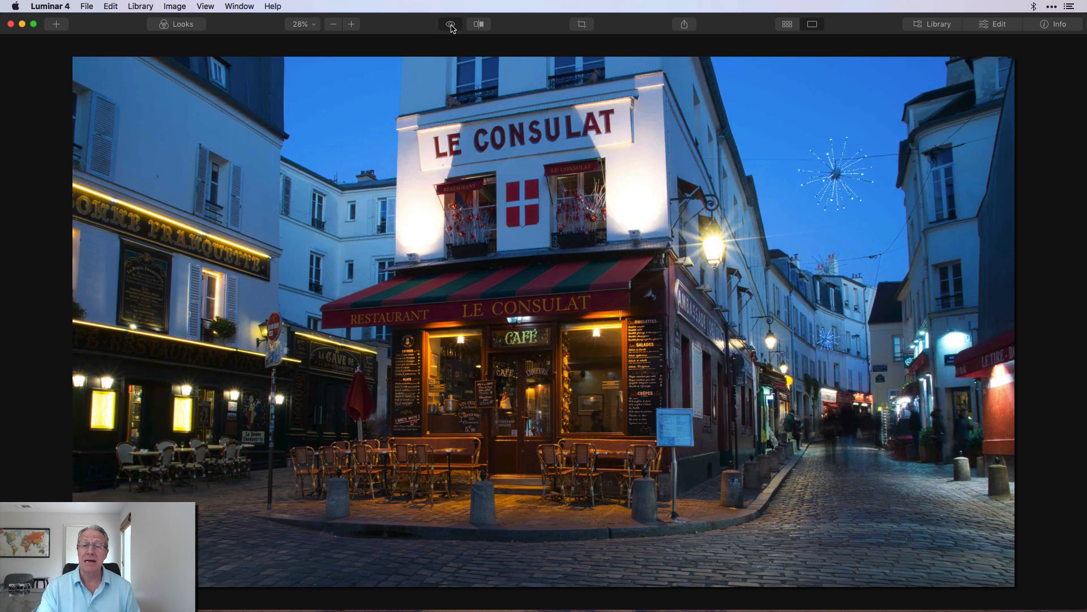
pyautogui.click(451, 28)
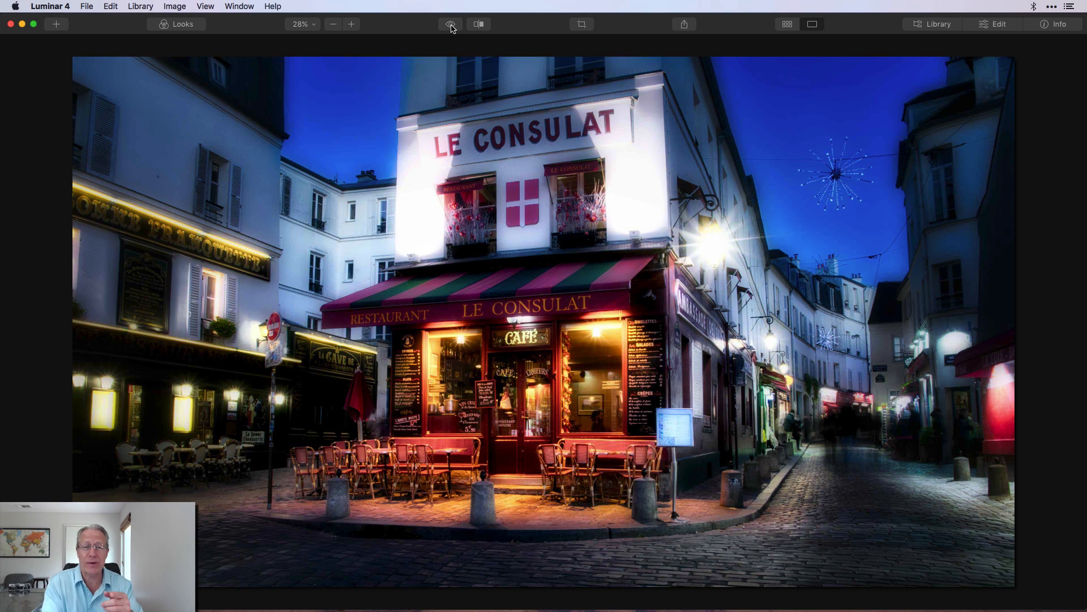
# - Open the Edit panel and set the white balance Temperature to 20 and Tint to 26
pyautogui.click(993, 24)
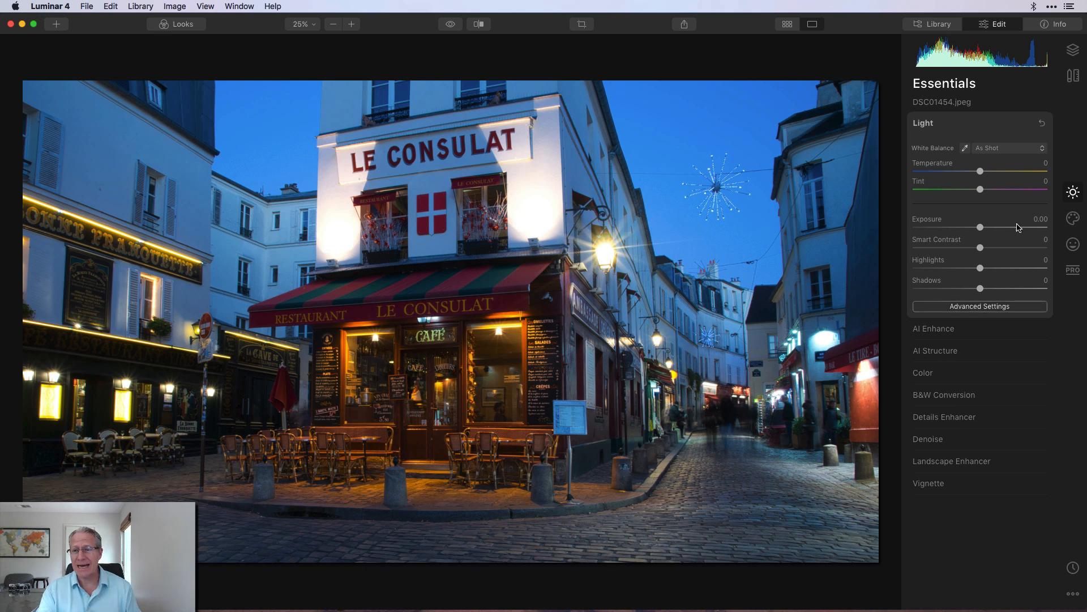
pyautogui.click(1045, 164)
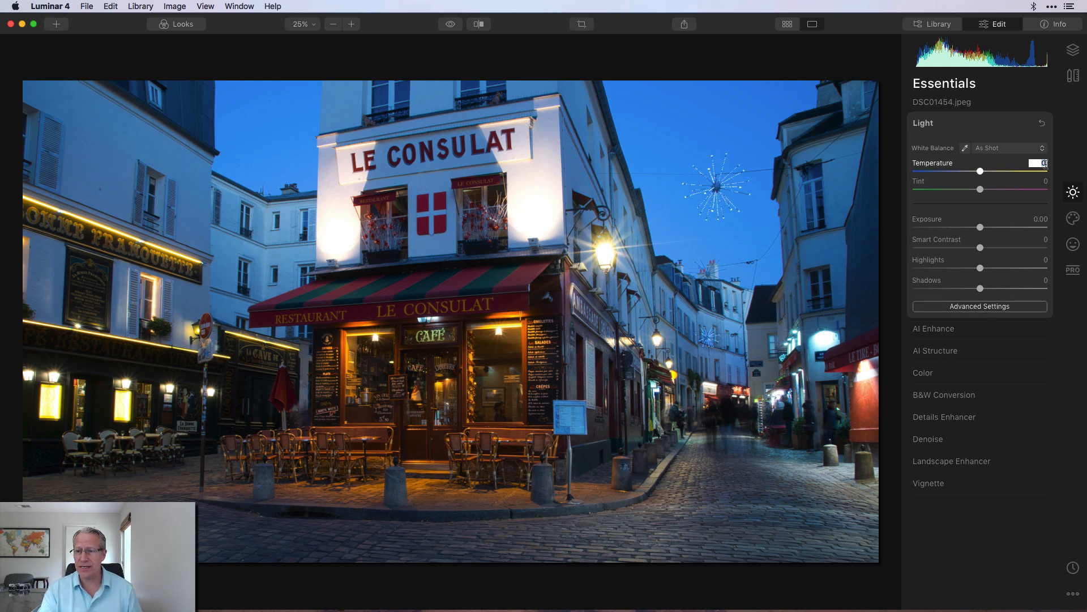
pyautogui.write('2')
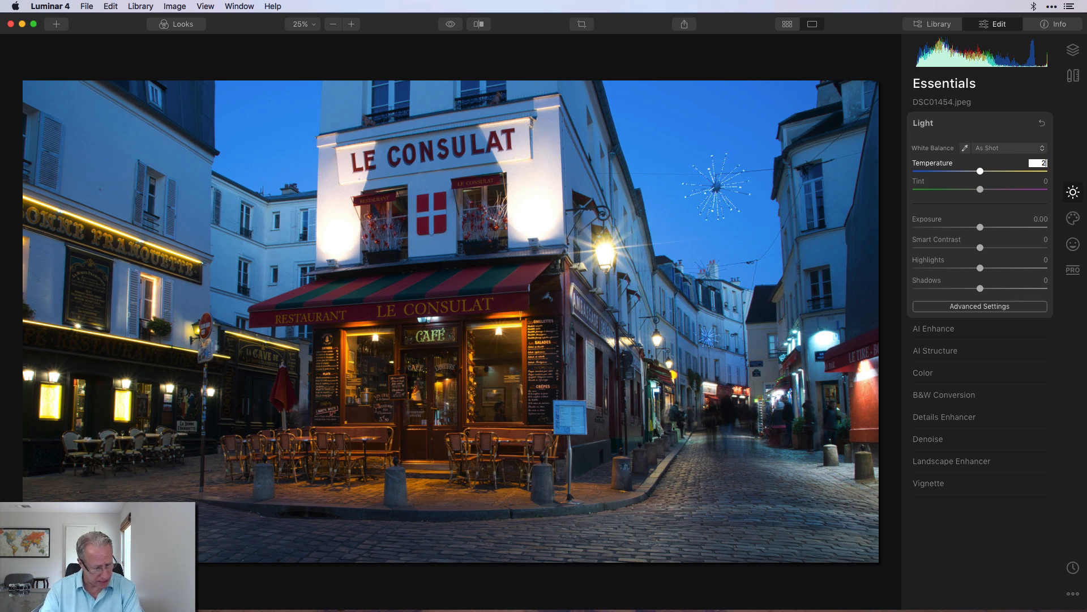
pyautogui.write('0')
pyautogui.press('Return')
pyautogui.click(1047, 181)
pyautogui.write('26')
pyautogui.press('Return')
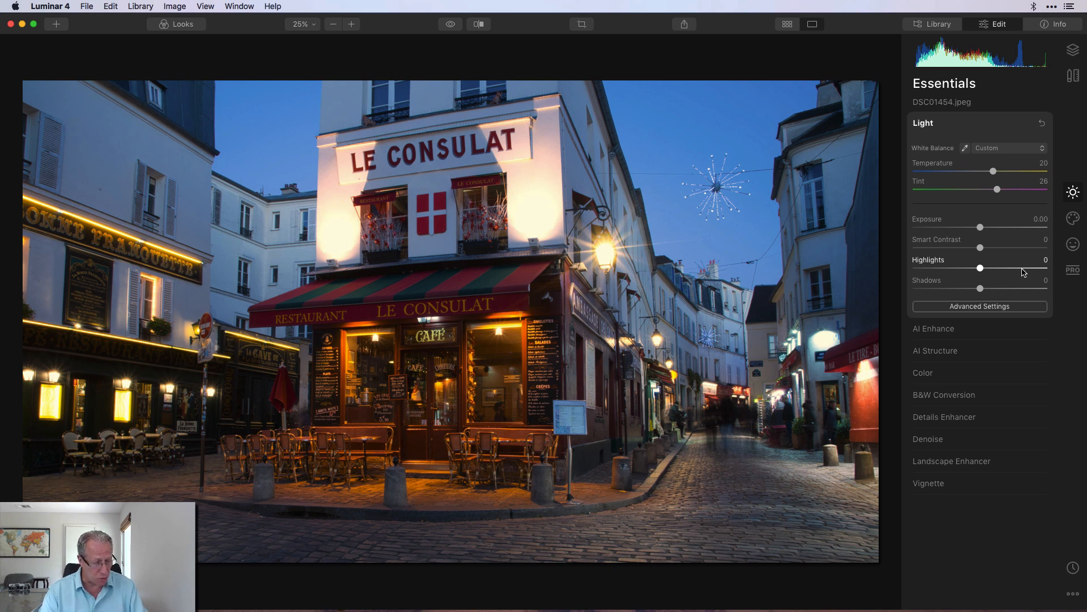
# - Set Smart Contrast to 32 and pull Highlights down to -100
pyautogui.click(1044, 240)
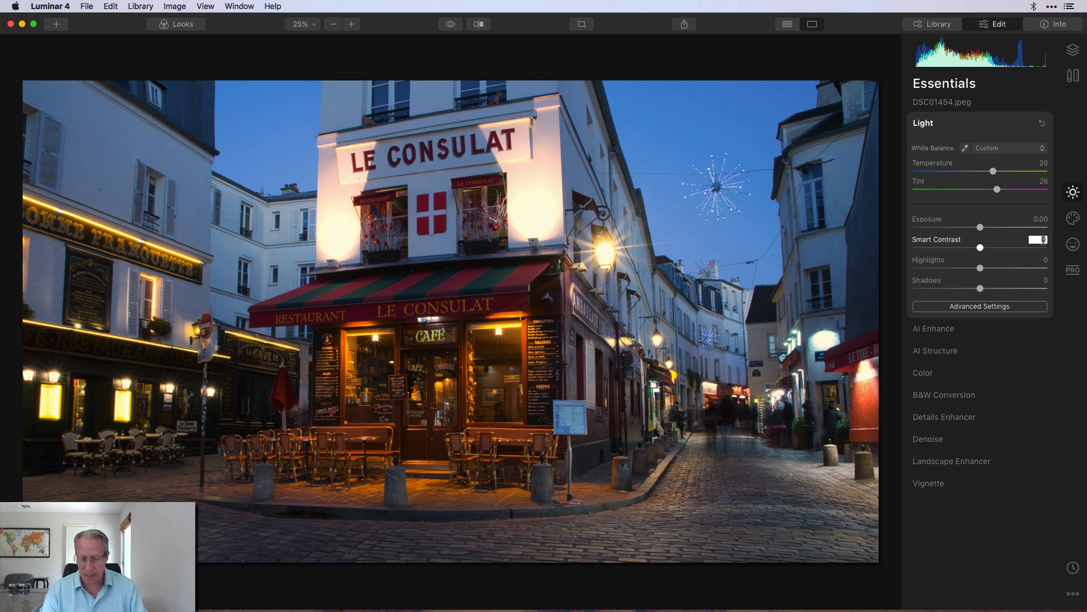
pyautogui.write('32')
pyautogui.press('Return')
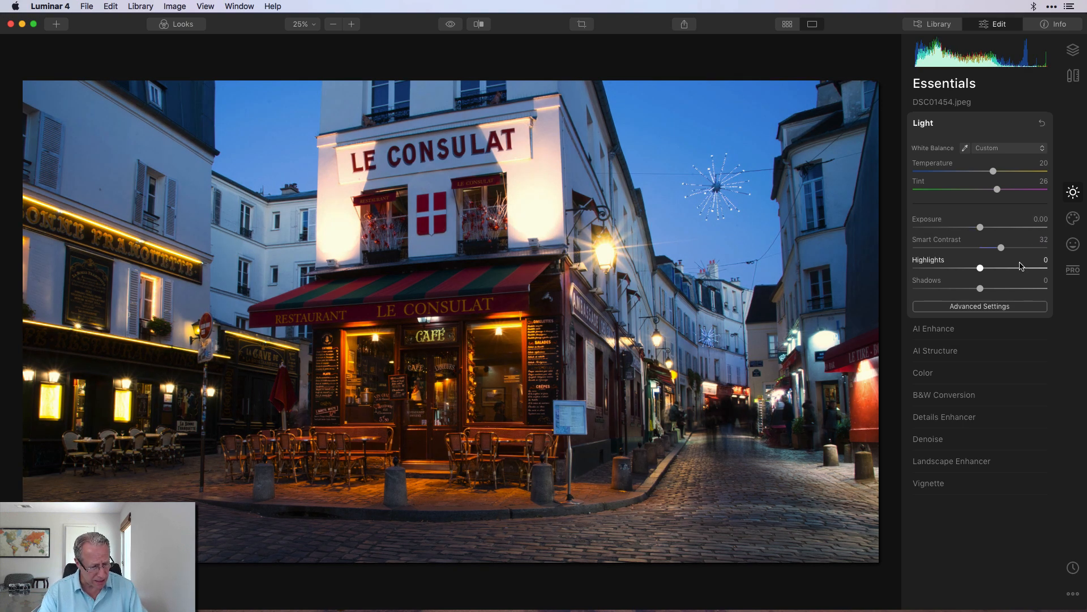
pyautogui.moveTo(981, 267); pyautogui.dragTo(860, 266)
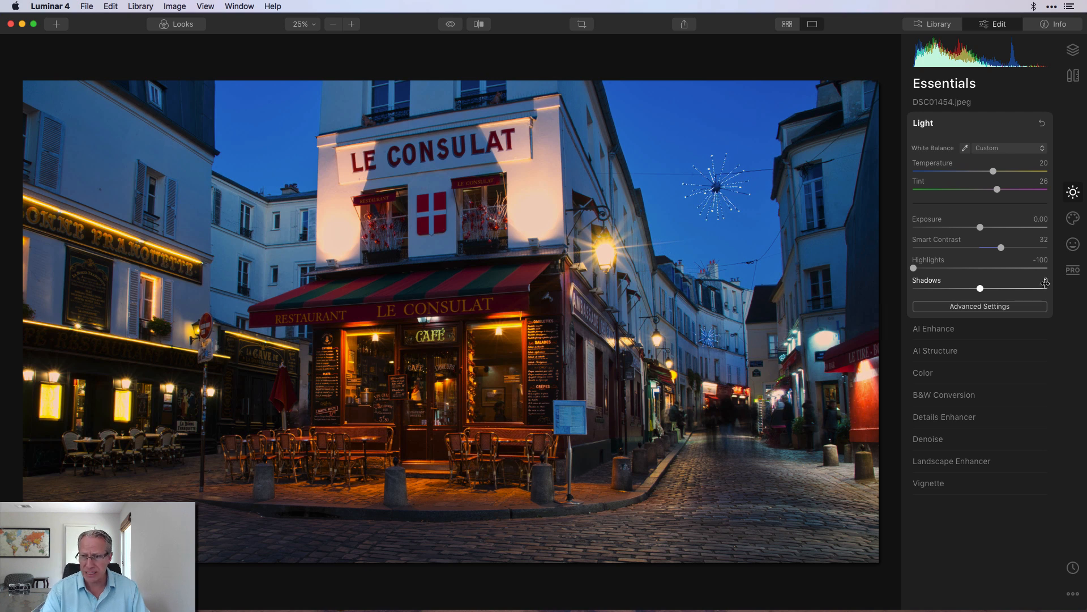
# - Raise Shadows to about 37, open Advanced Settings and set Whites to 15
pyautogui.moveTo(1045, 281); pyautogui.dragTo(1058, 281)
pyautogui.click(989, 308)
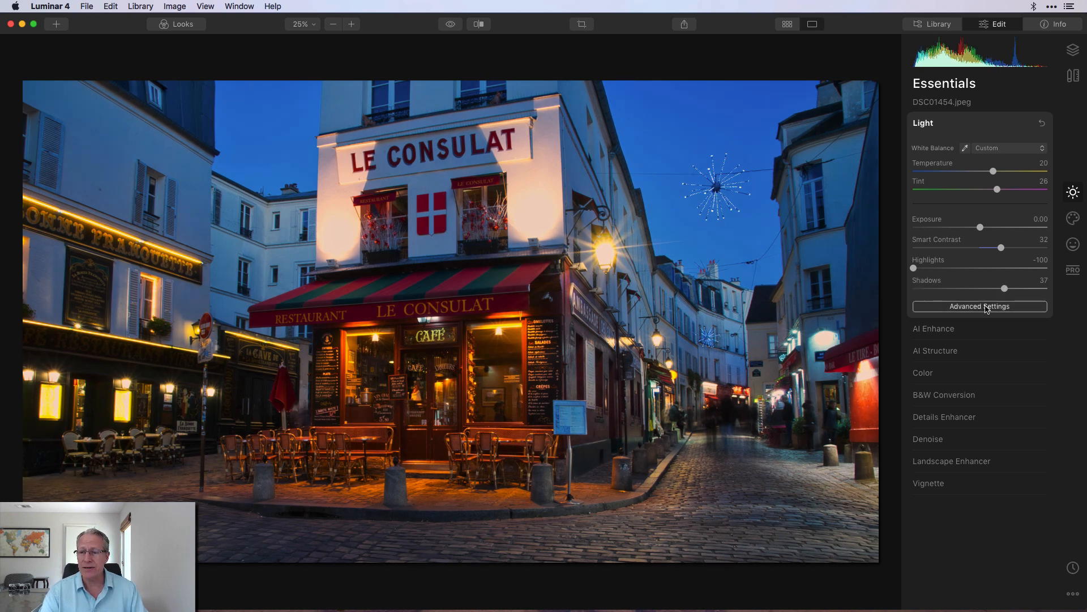
pyautogui.doubleClick(1045, 325)
pyautogui.write('15')
pyautogui.press('Return')
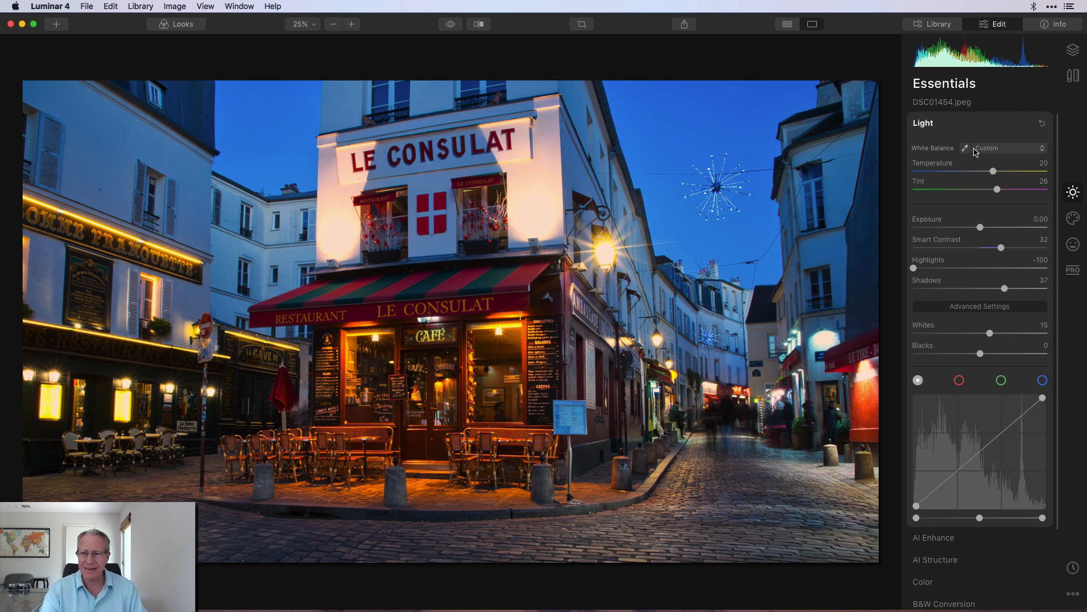
# - Collapse the Light section and compare the adjusted photo with the original
pyautogui.click(973, 129)
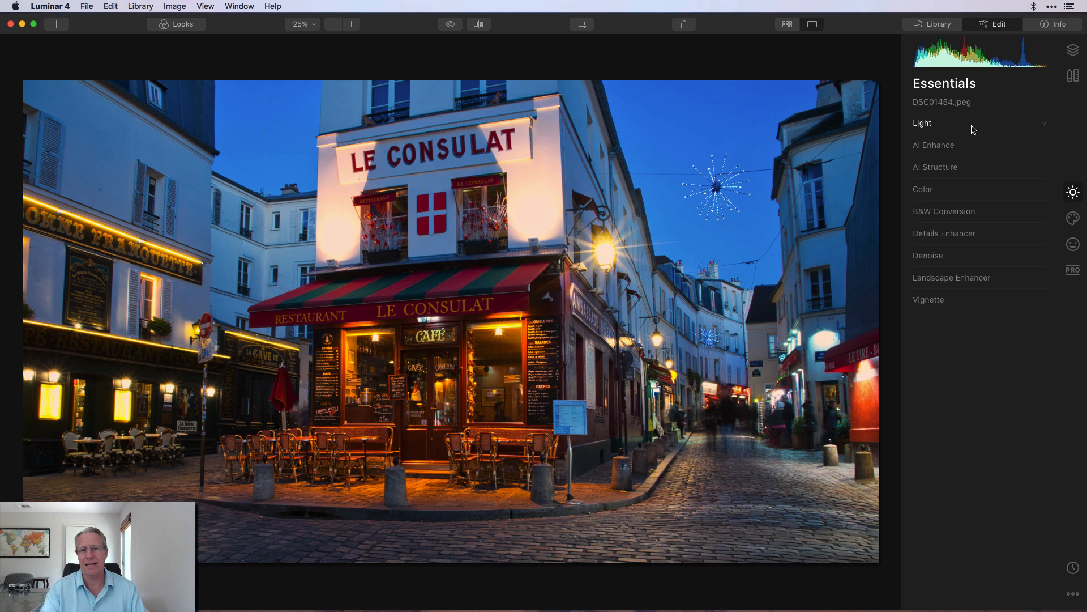
pyautogui.click(452, 27)
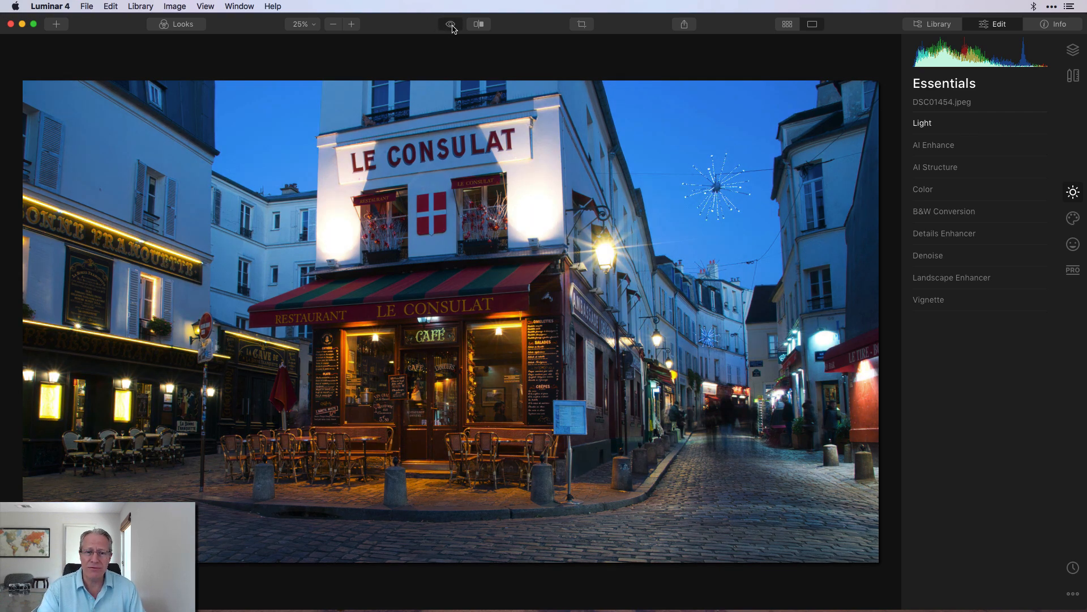
pyautogui.click(453, 27)
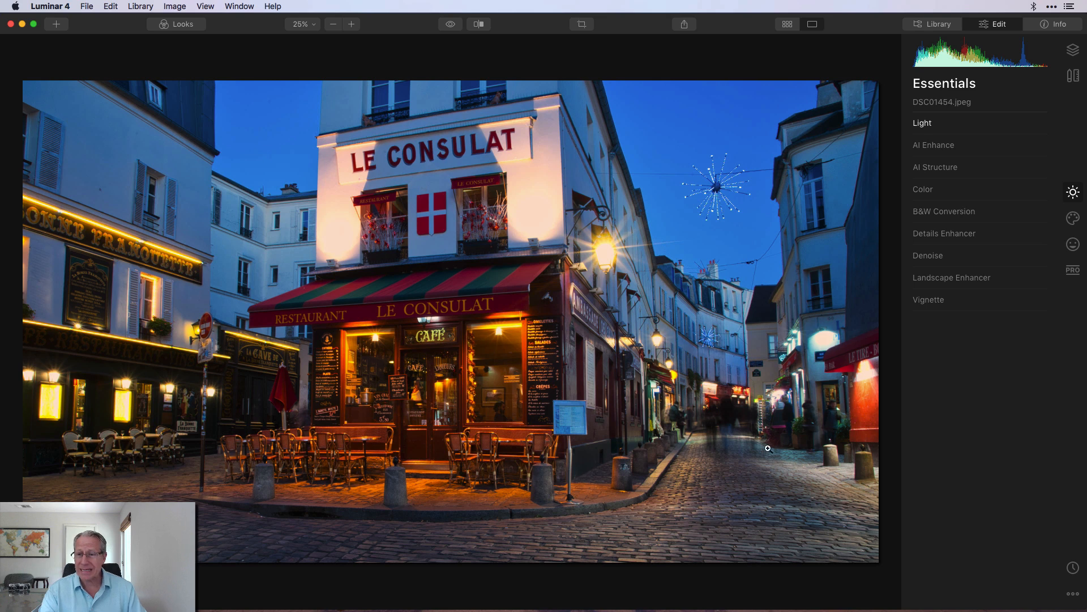
# - Expand AI Enhance and enable it, toggling it off and on to compare its effect
pyautogui.click(947, 145)
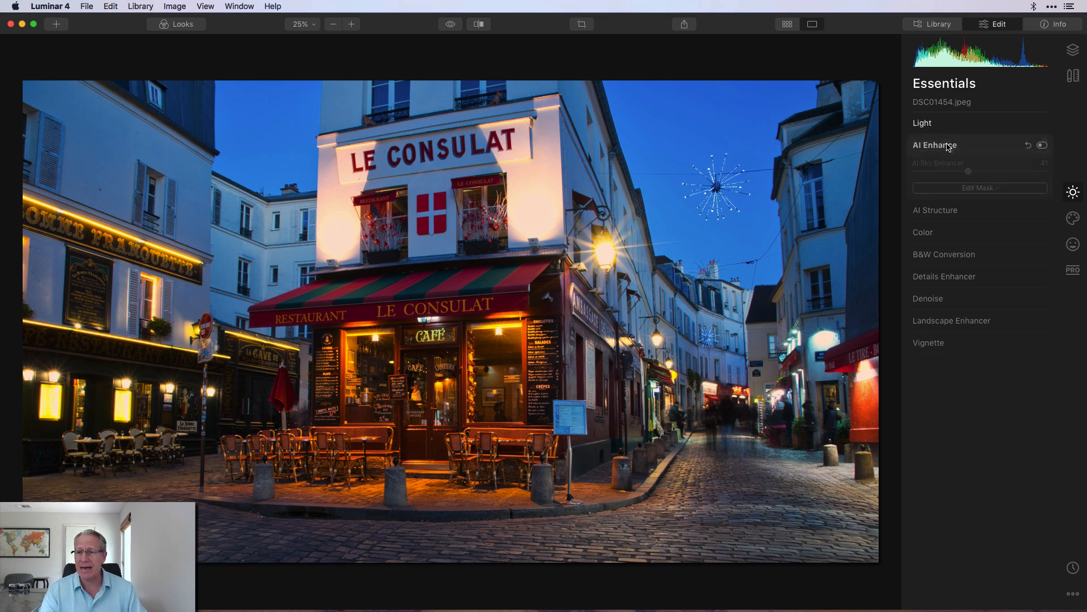
pyautogui.click(1044, 146)
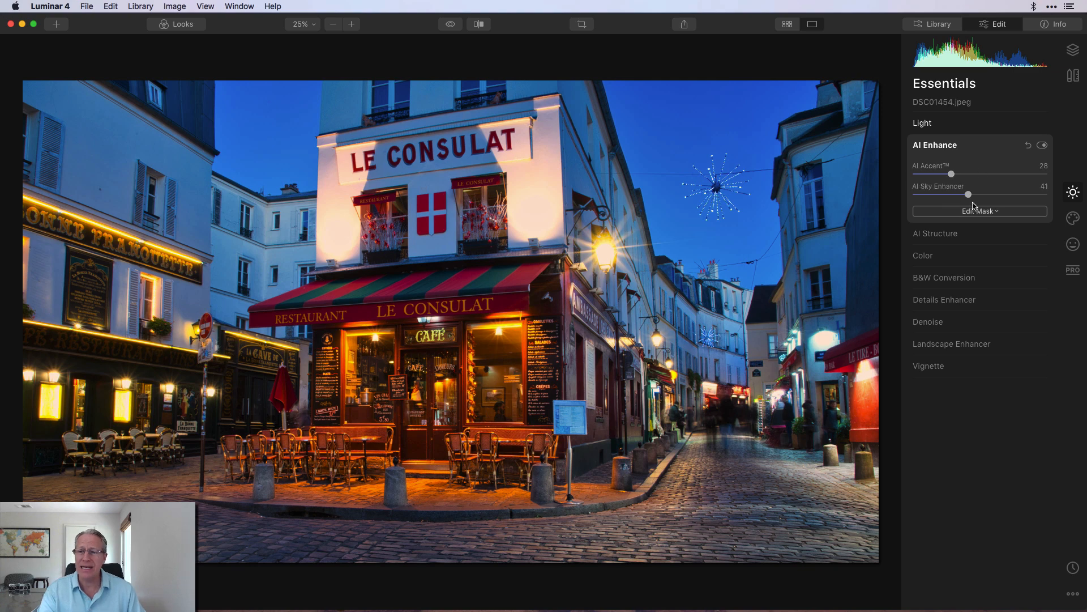
pyautogui.click(1042, 146)
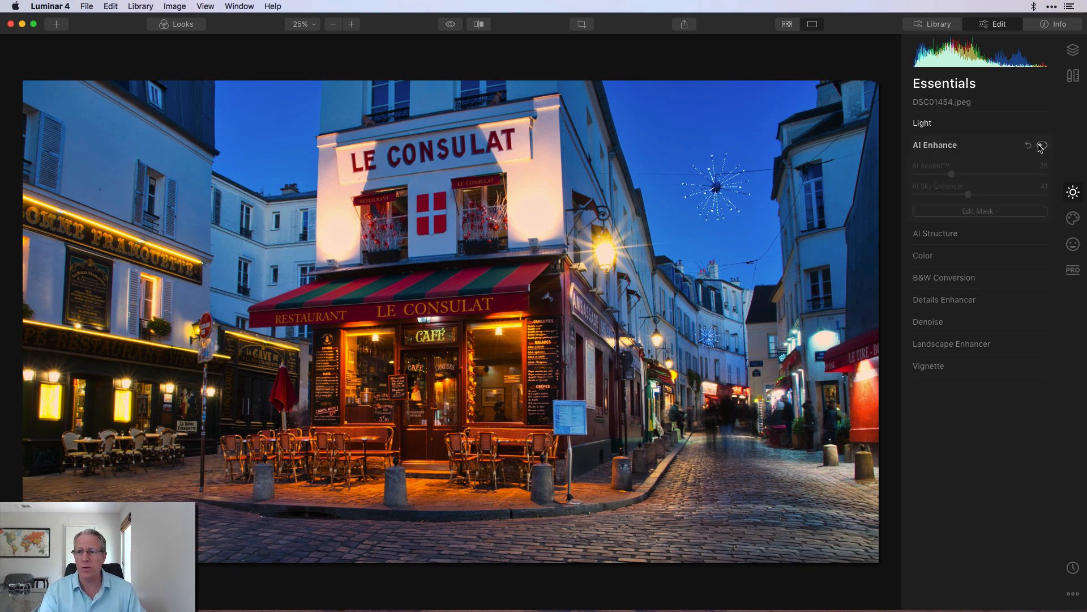
pyautogui.click(1042, 146)
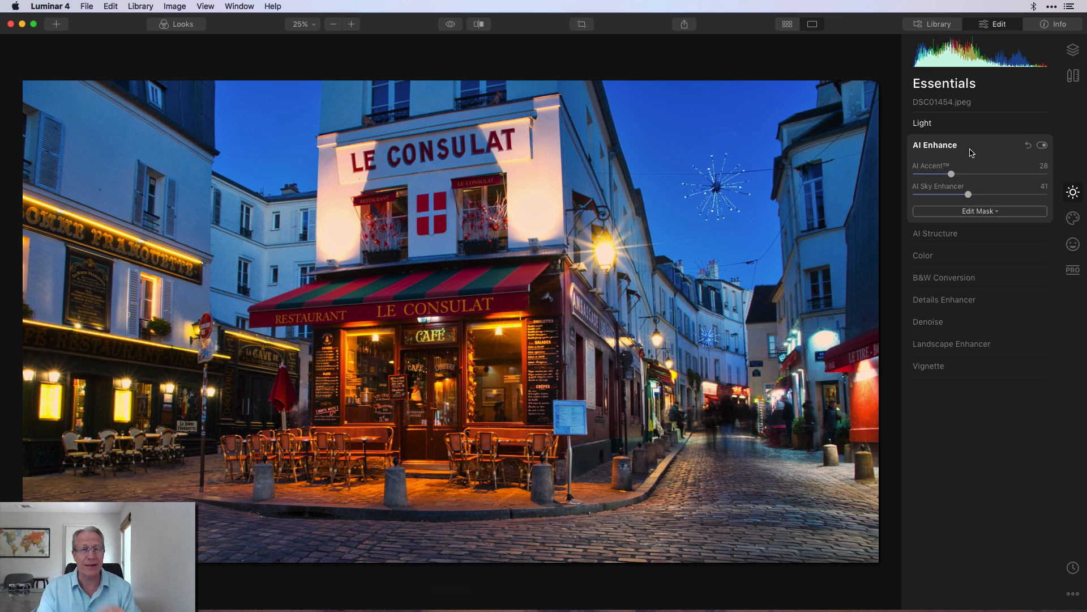
# - Expand the Color section and enable it, toggling it off and on to compare its effect
pyautogui.click(979, 255)
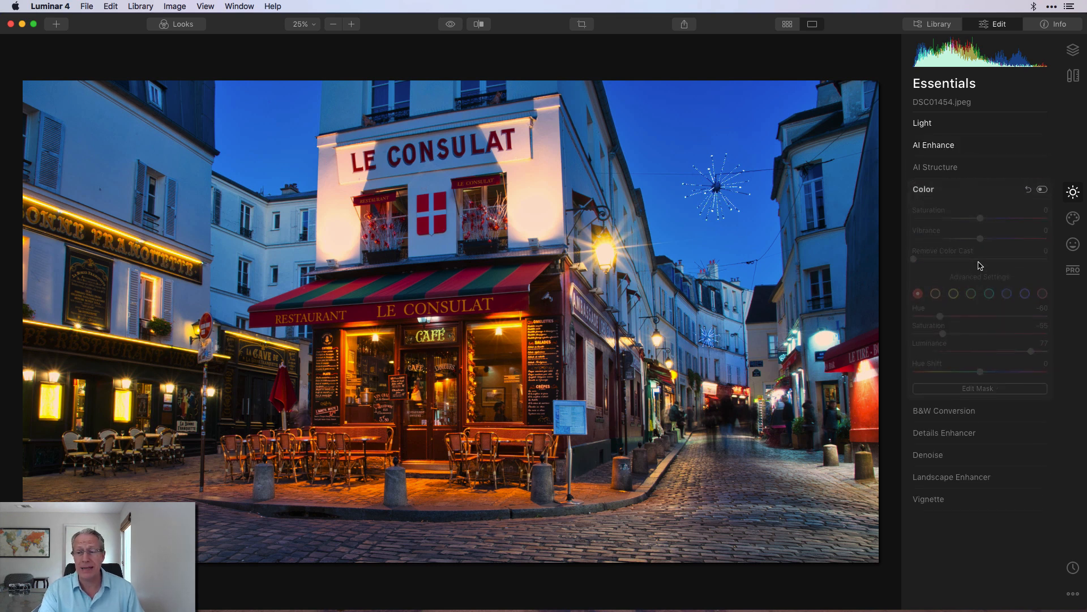
pyautogui.click(1042, 190)
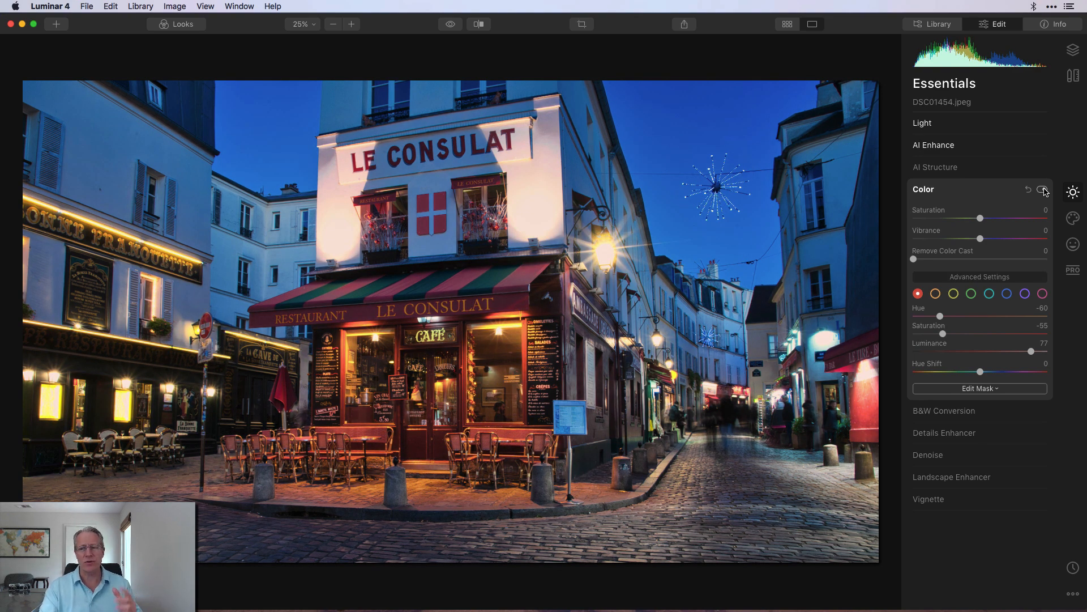
pyautogui.click(1043, 190)
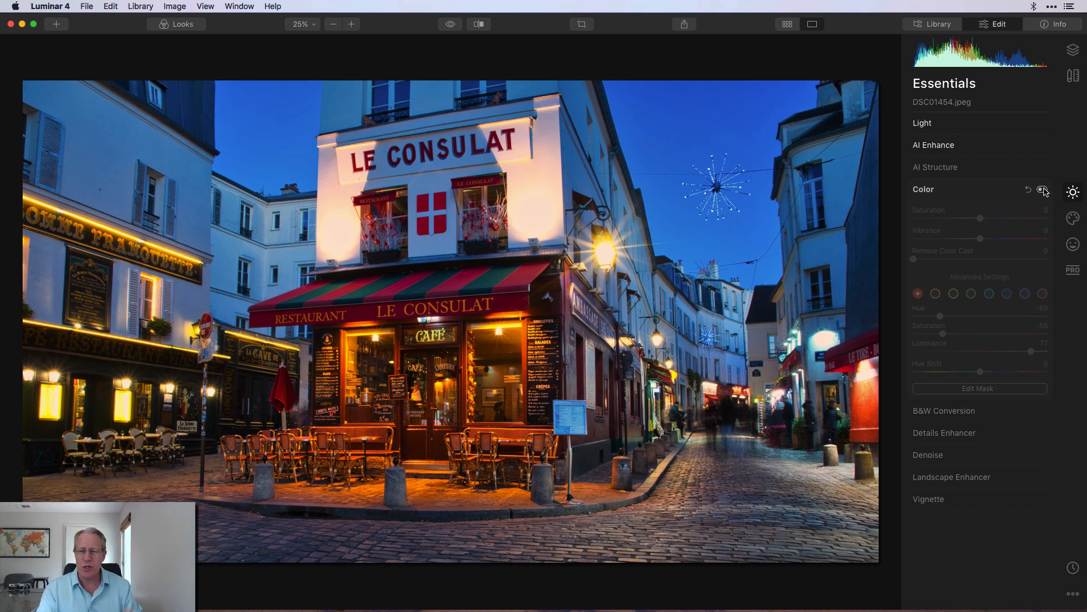
pyautogui.click(1044, 191)
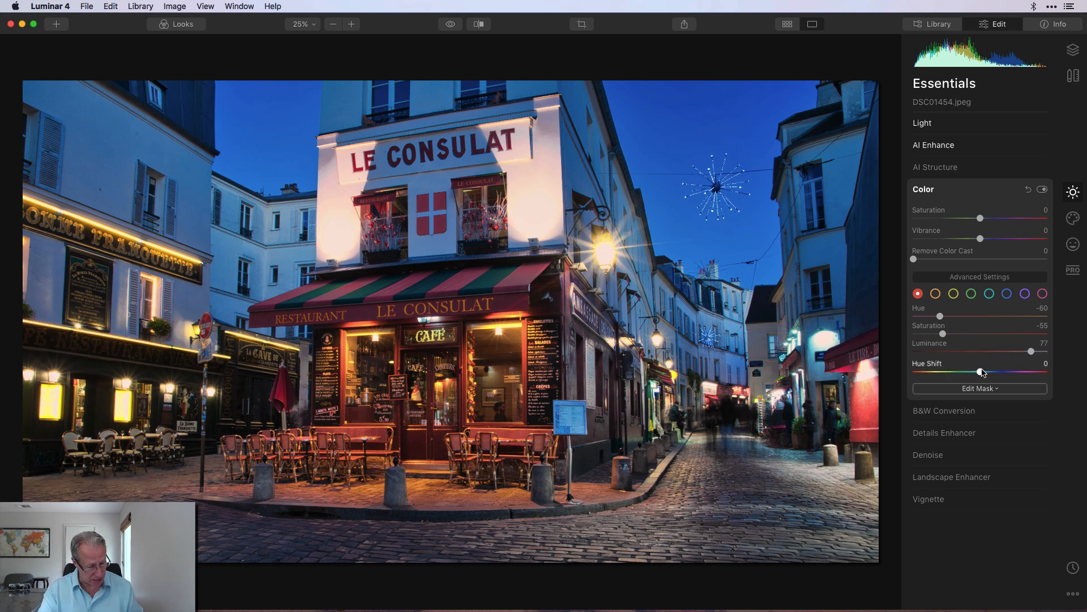
# - Review the orange, yellow and purple color-channel adjustments and compare them with the original and with Color disabled
pyautogui.click(936, 295)
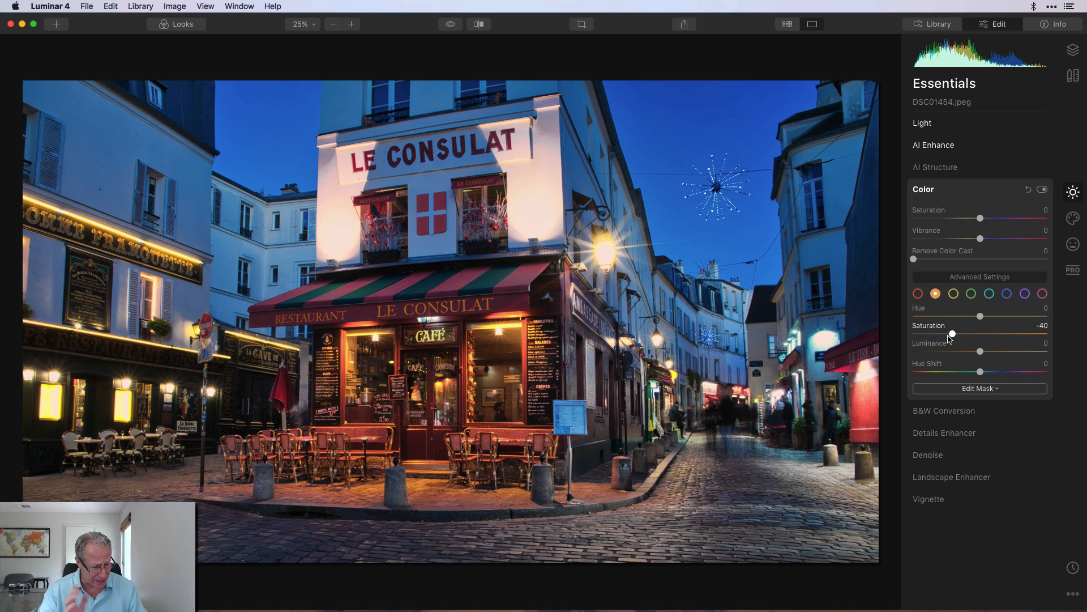
pyautogui.click(954, 294)
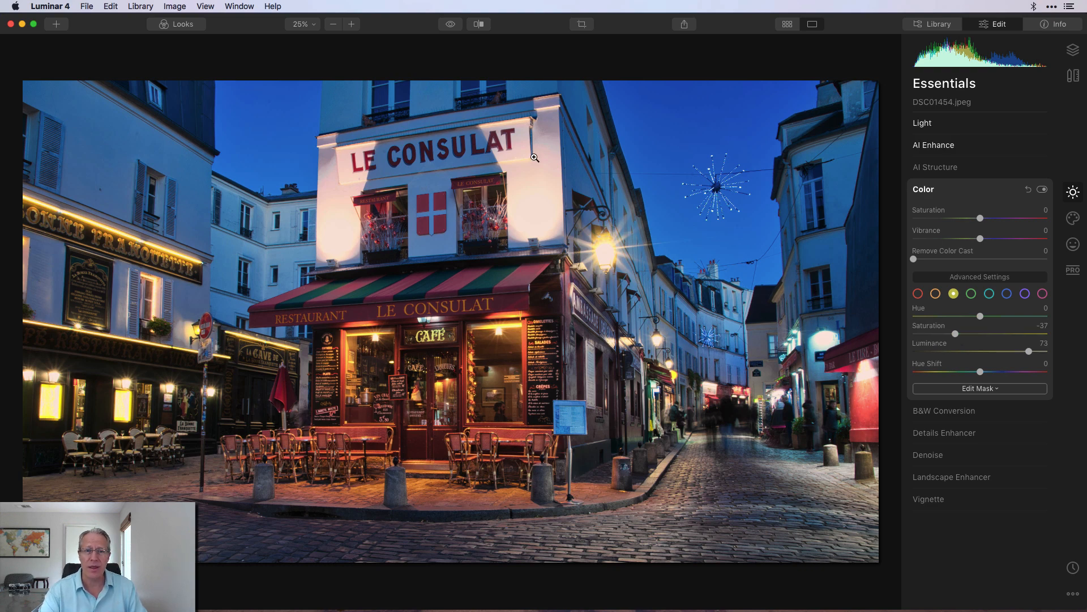
pyautogui.click(451, 25)
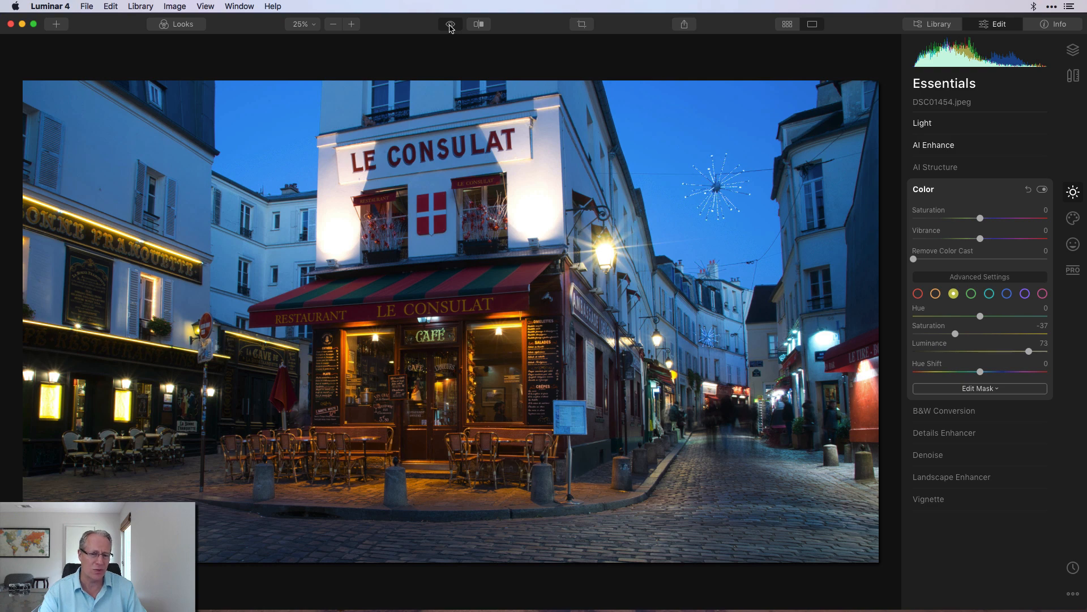
pyautogui.click(450, 25)
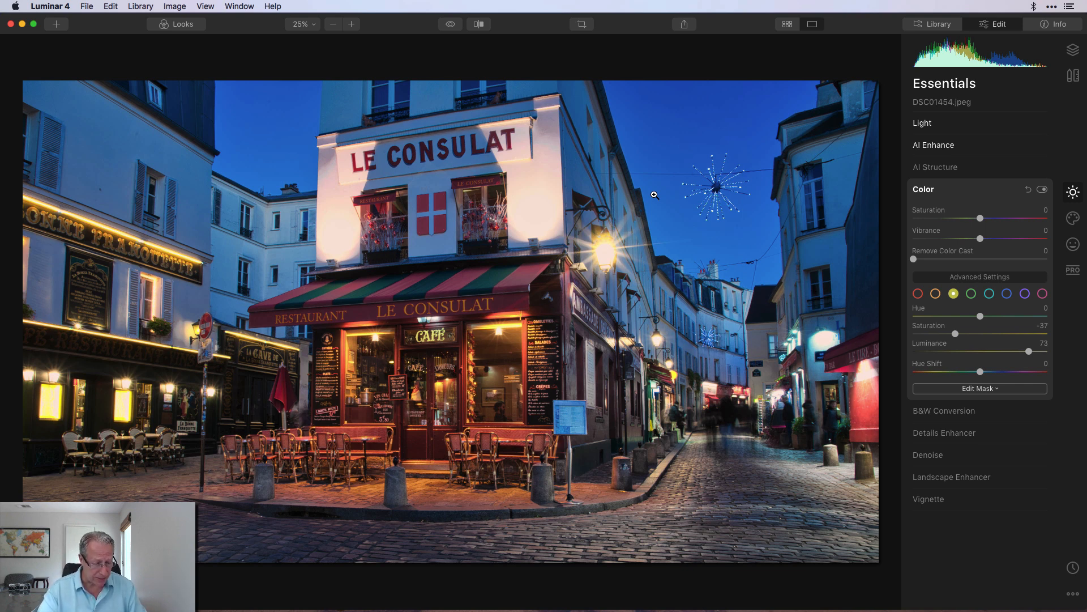
pyautogui.click(1026, 295)
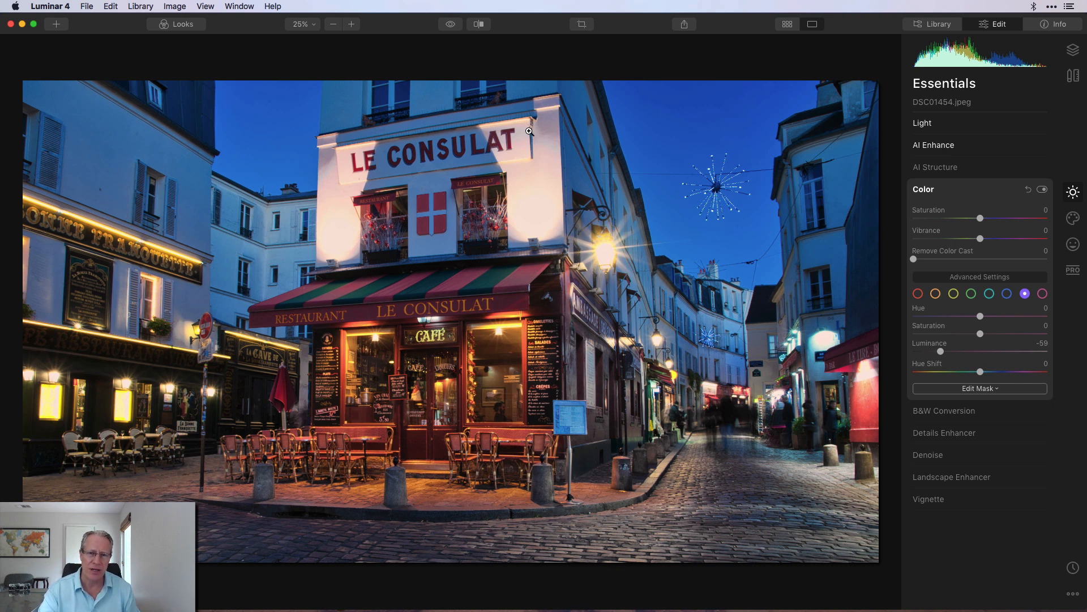
pyautogui.click(1041, 190)
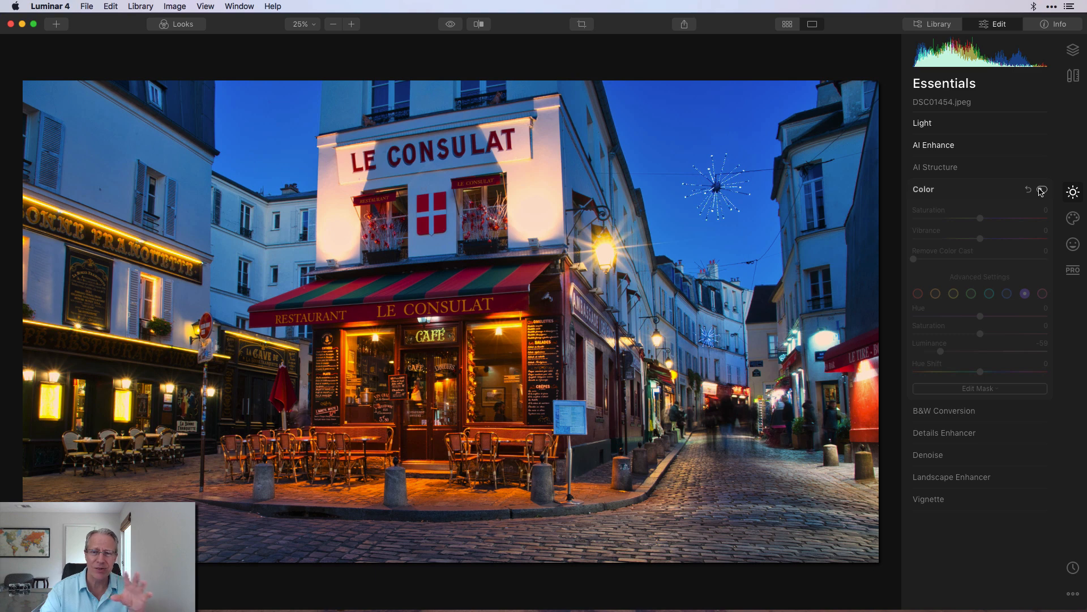
pyautogui.click(1041, 190)
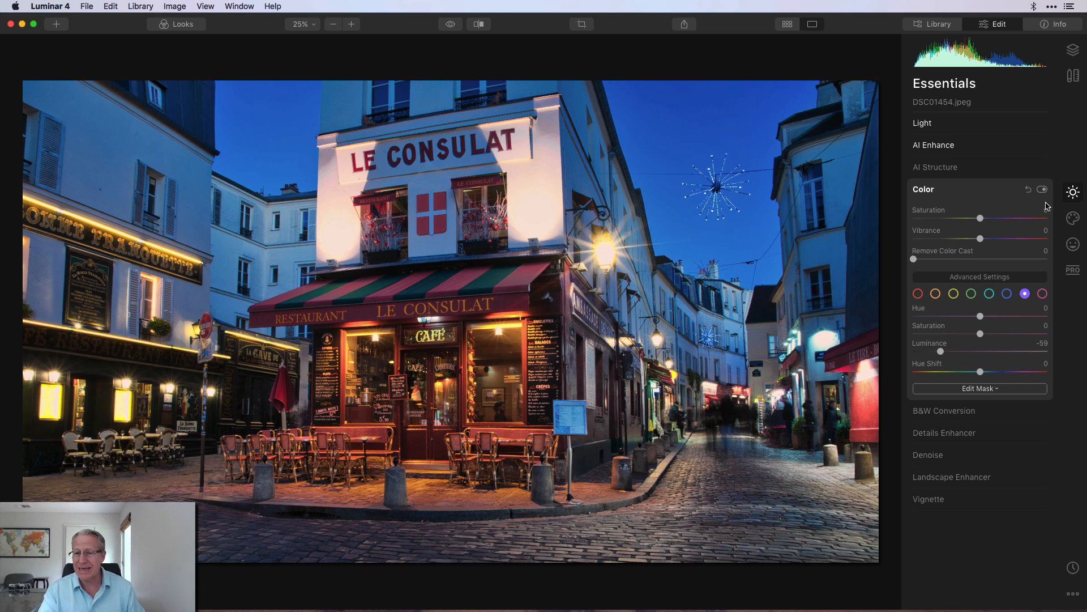
# - Open the Creative tools and toggle the Mystical effect on and off to preview it
pyautogui.click(1073, 219)
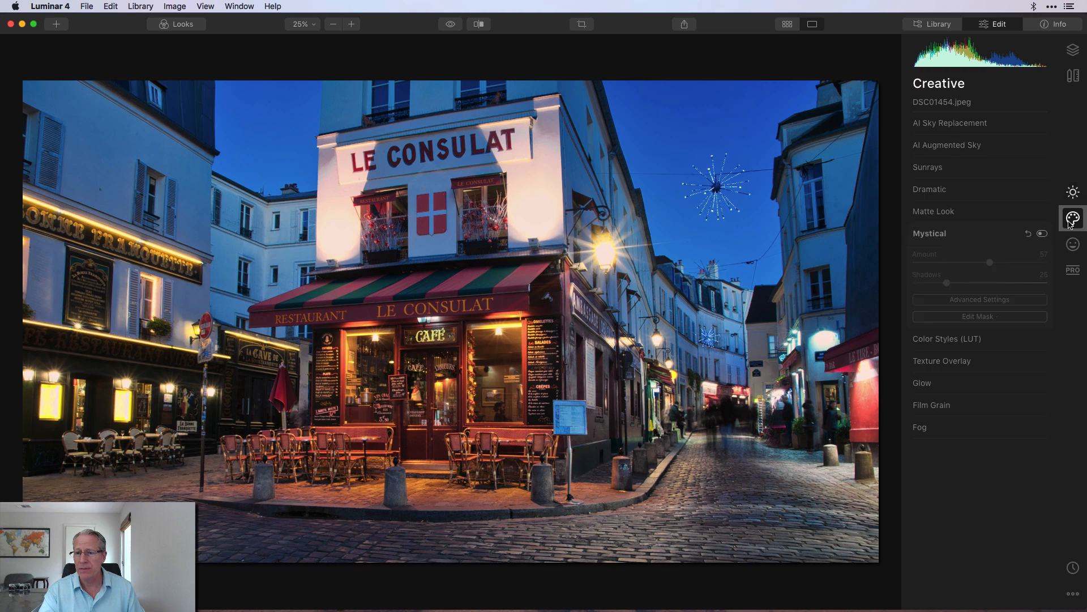
pyautogui.click(1042, 234)
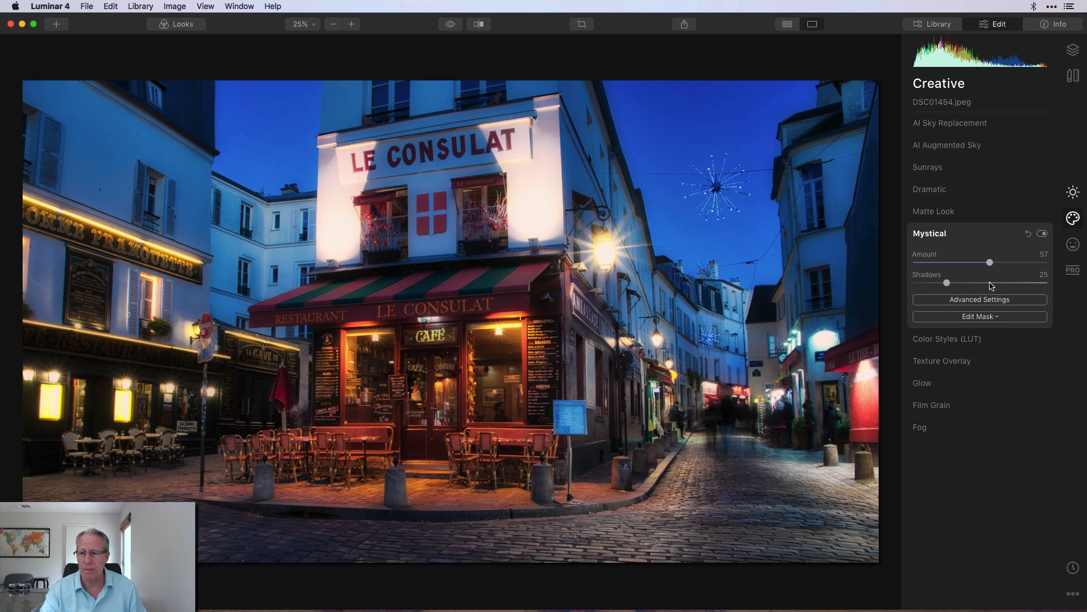
pyautogui.click(1042, 234)
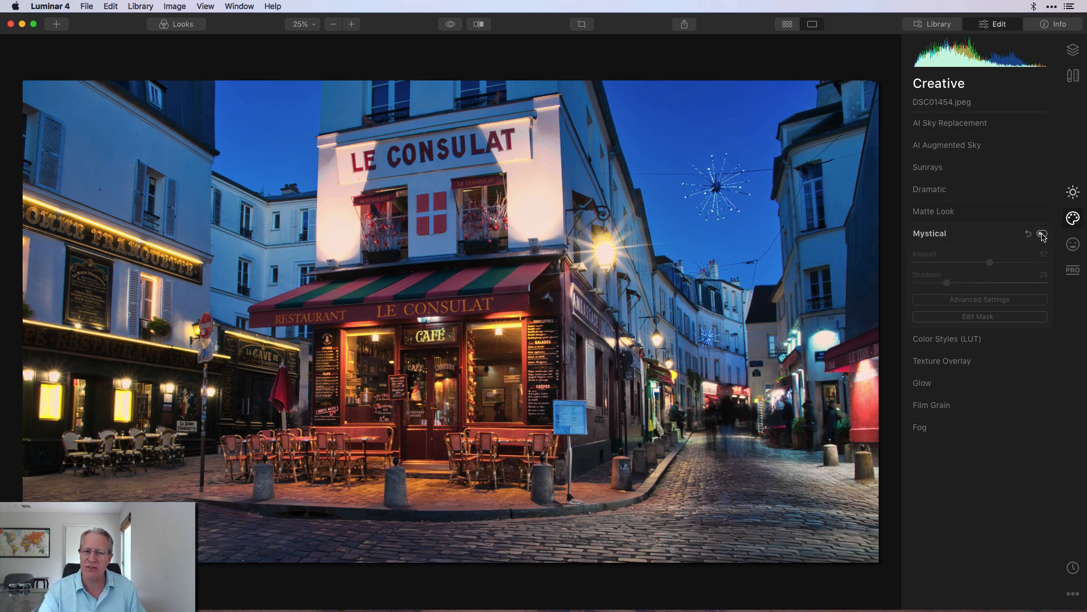
# - Re-enable Mystical, then enable the Orton Effect in the Portrait tools and compare with the original
pyautogui.click(1042, 234)
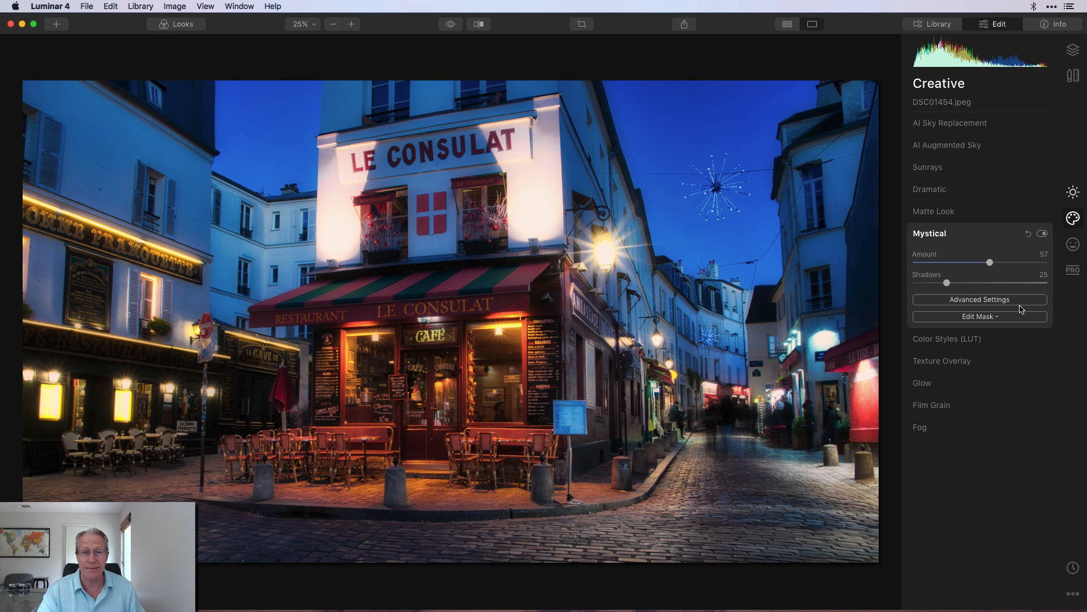
pyautogui.click(1072, 246)
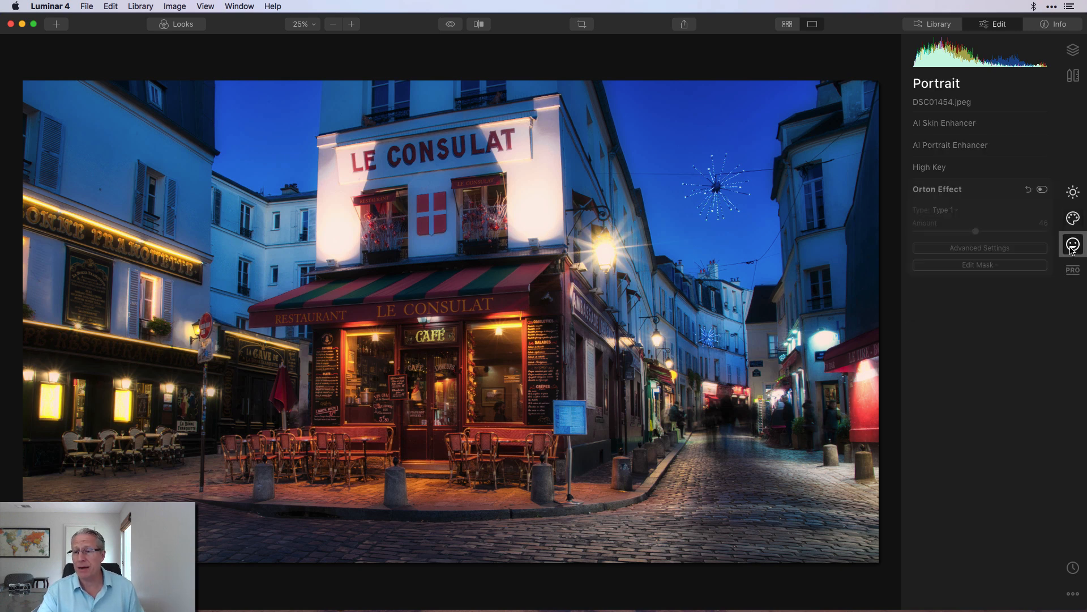
pyautogui.click(1043, 191)
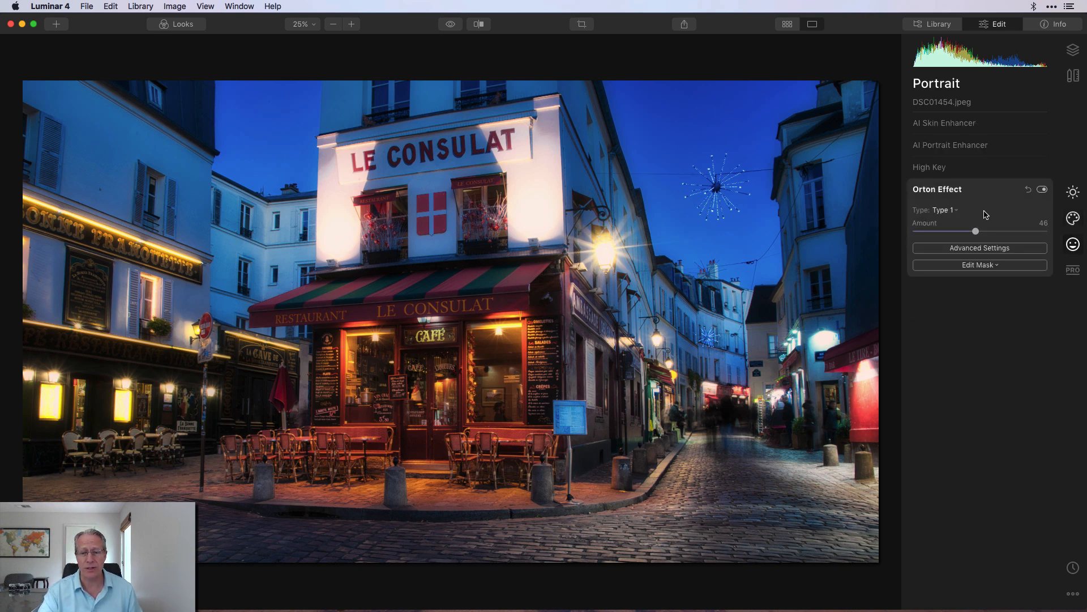
pyautogui.press('\\')
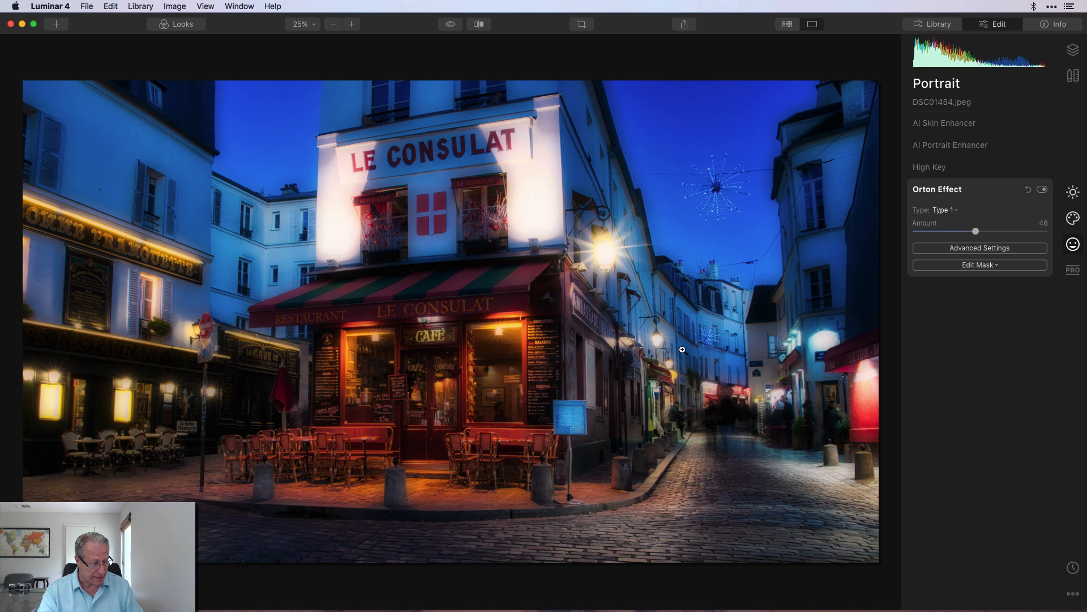
# - Open the Professional tools, expand Dodge & Burn and enable it, toggling it off and on to compare
pyautogui.click(1074, 270)
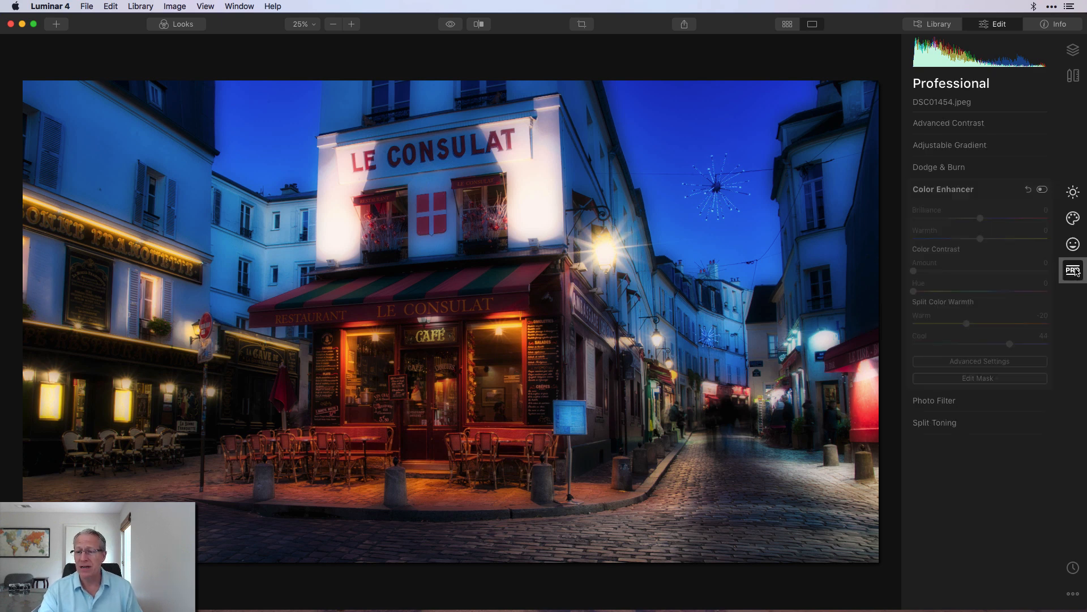
pyautogui.click(985, 192)
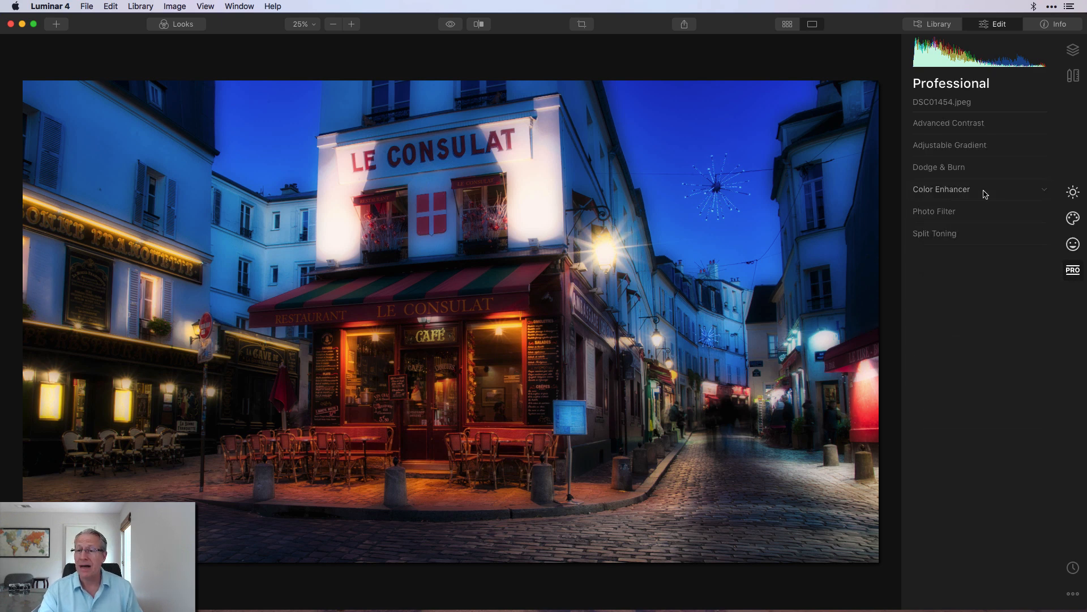
pyautogui.click(974, 169)
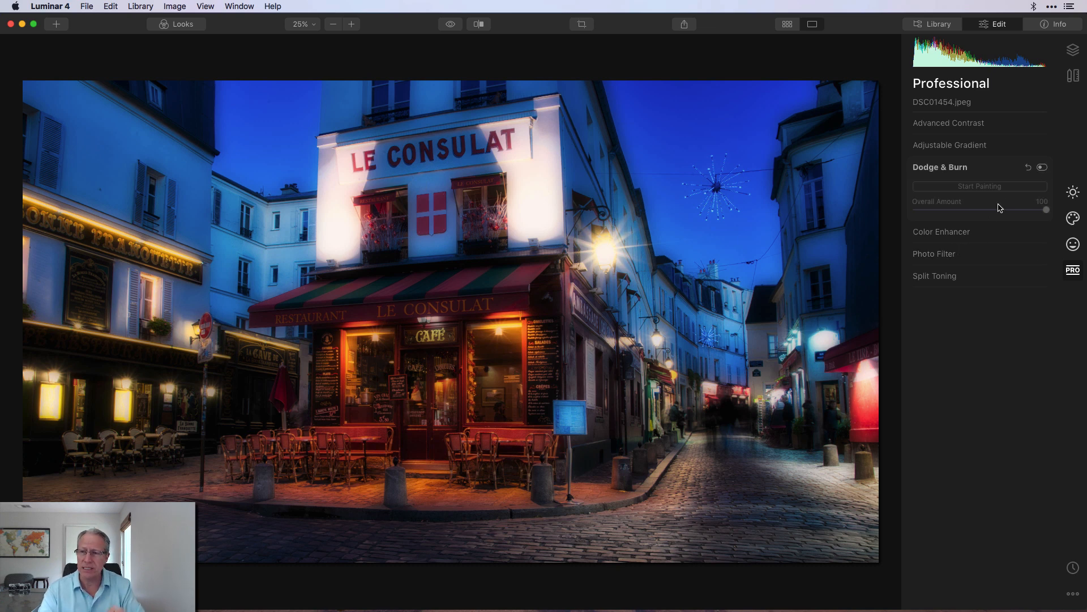
pyautogui.click(1043, 168)
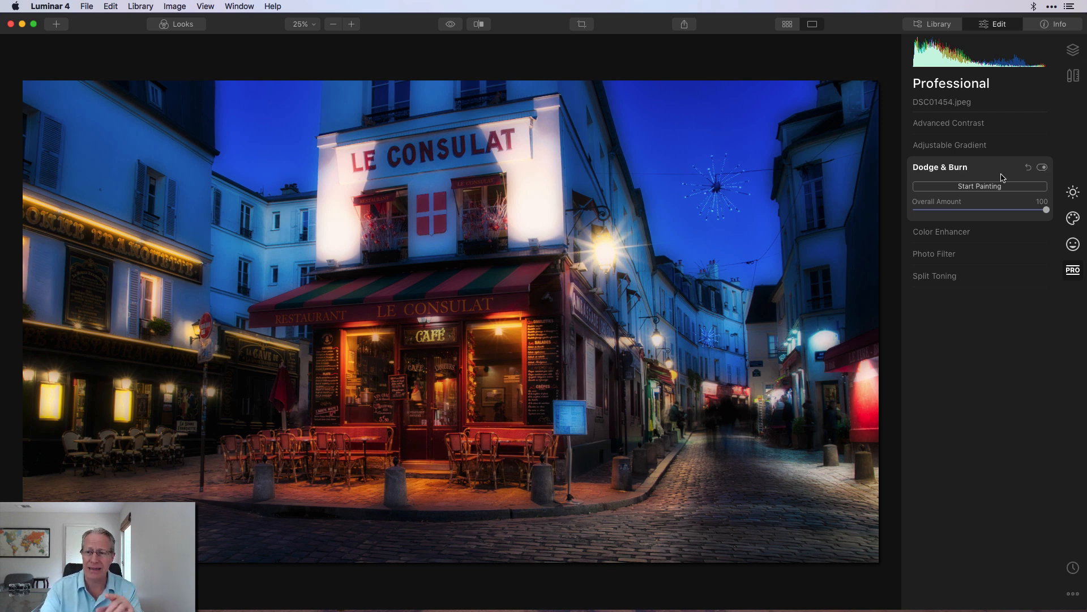
pyautogui.click(1041, 168)
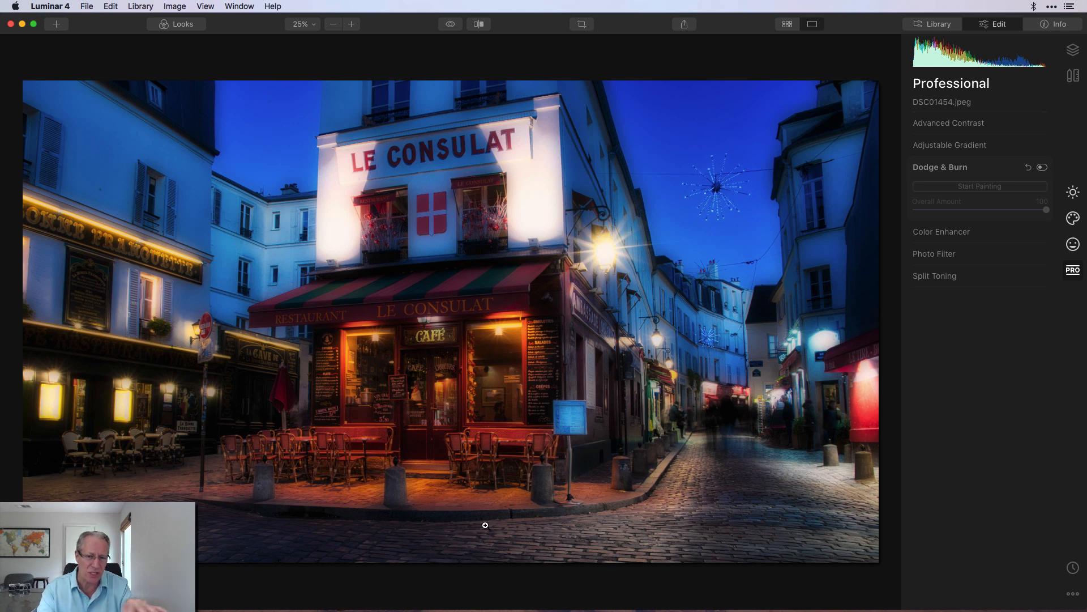
pyautogui.click(1042, 167)
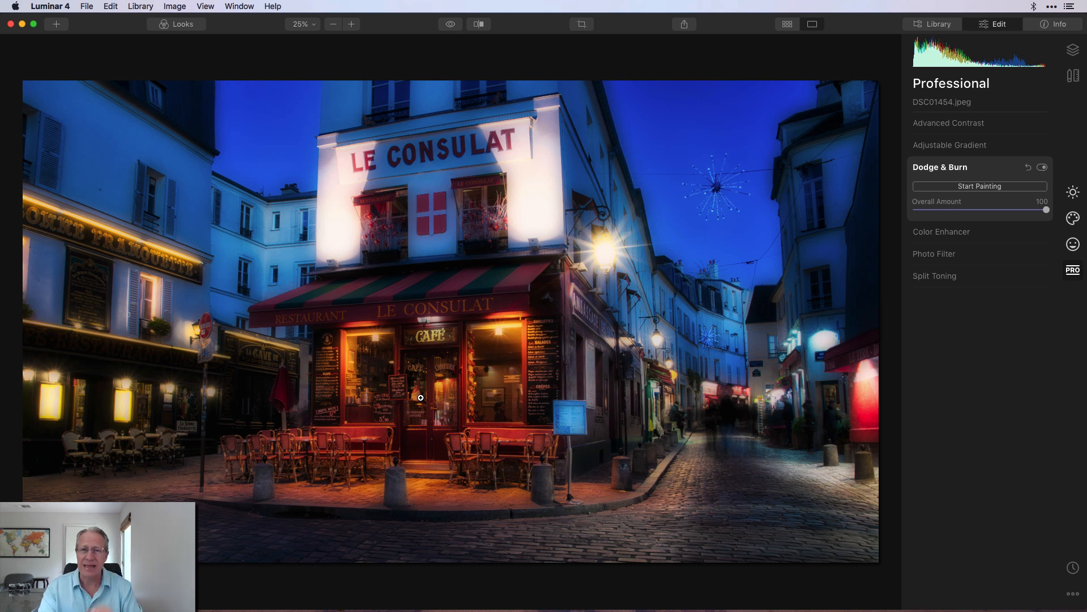
# - Expand Color Enhancer and toggle it off and on to compare its effect
pyautogui.click(966, 232)
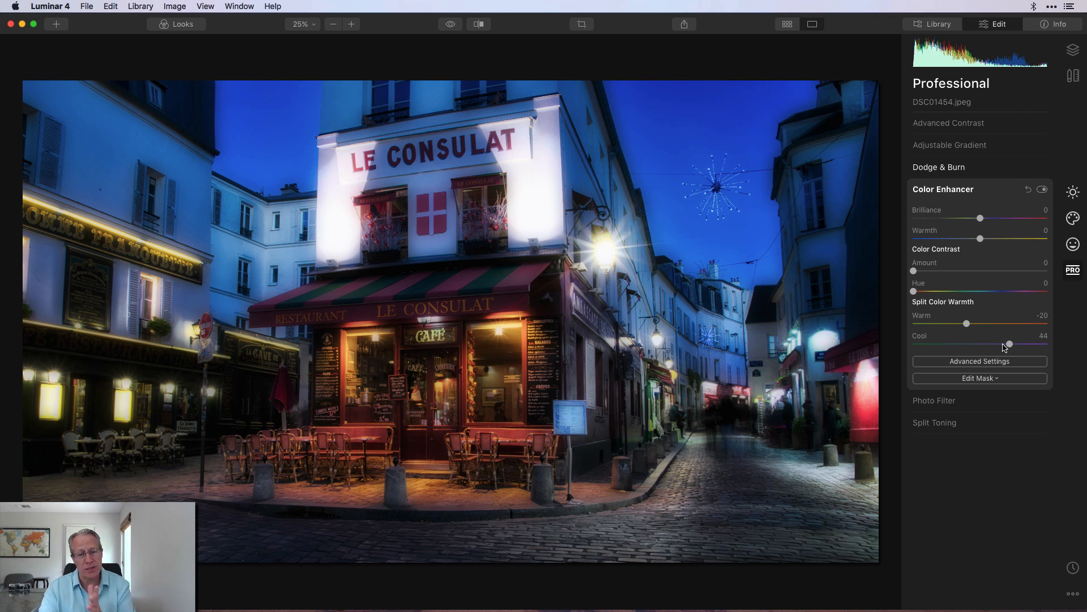
pyautogui.click(1043, 189)
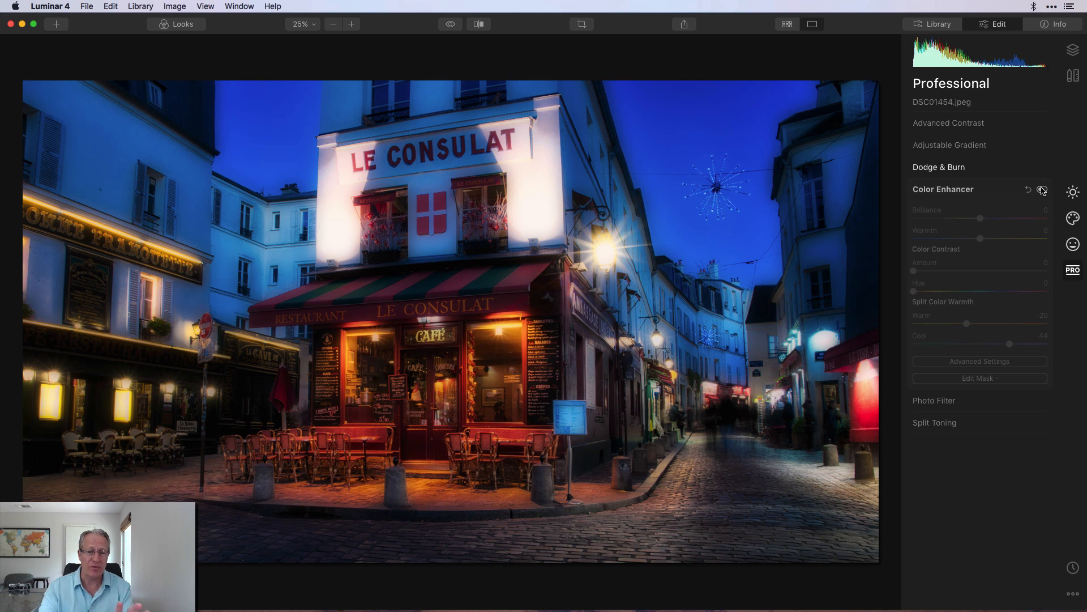
pyautogui.click(1042, 189)
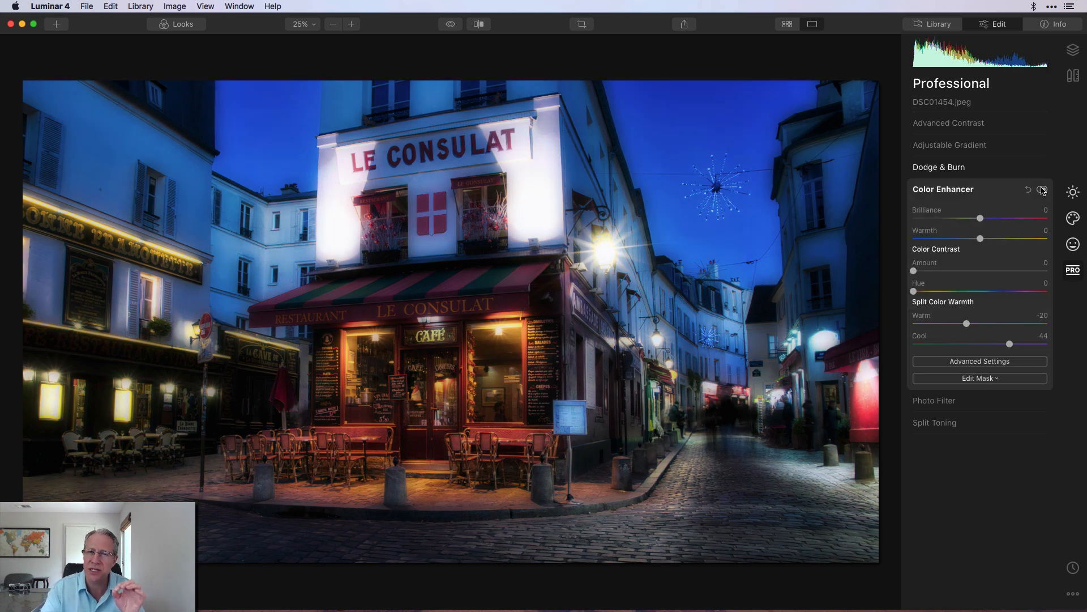
# - Open Color Enhancer's advanced Color Balance, reviewing shadows and highlights and setting midtones Magenta-Green to about 8
pyautogui.click(988, 365)
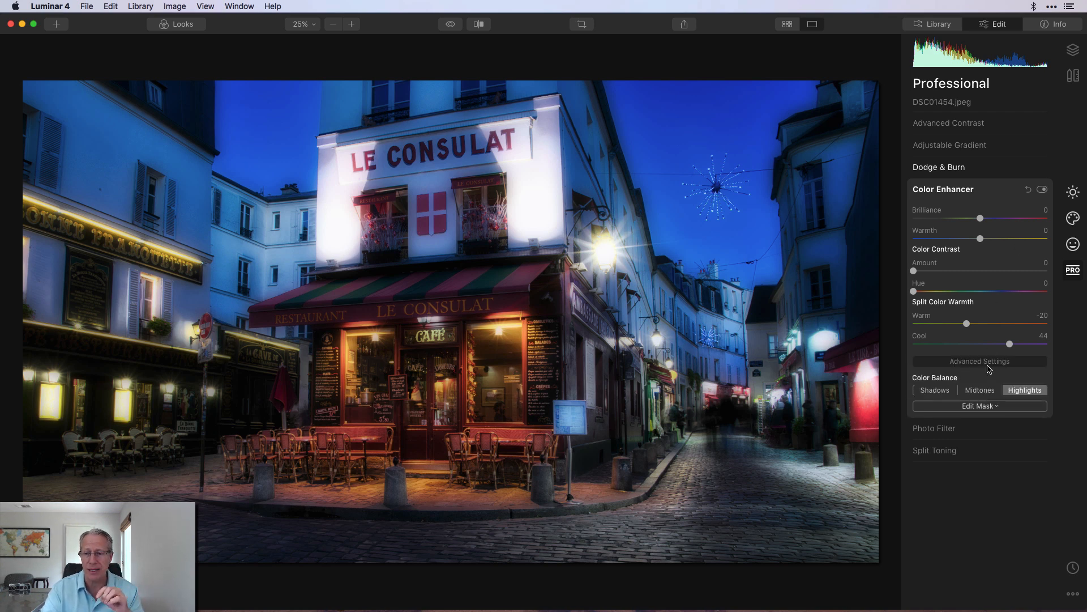
pyautogui.click(936, 394)
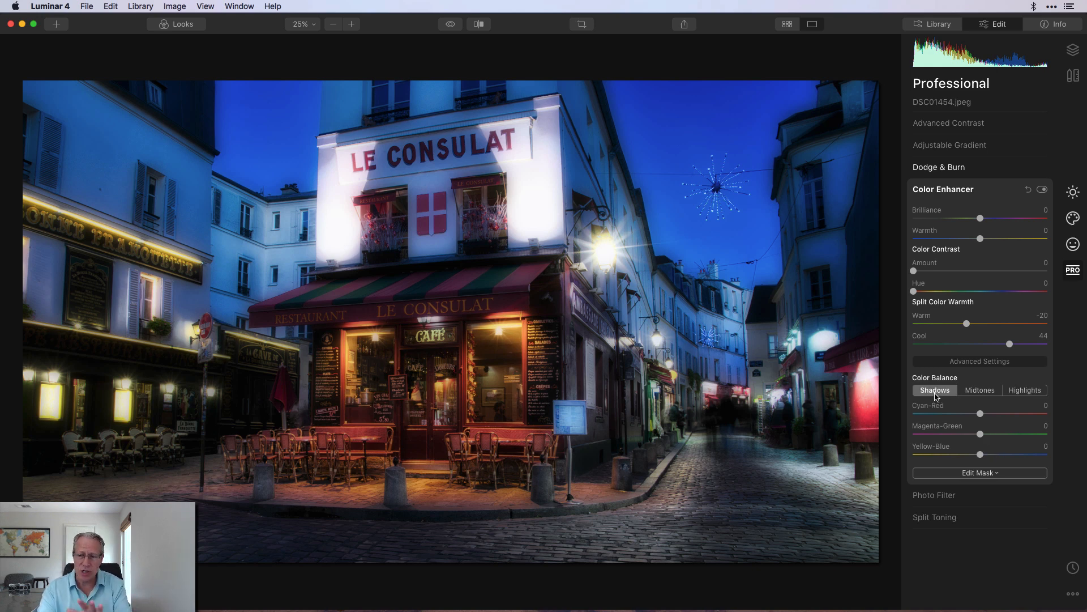
pyautogui.click(981, 390)
pyautogui.moveTo(980, 434); pyautogui.dragTo(984, 437)
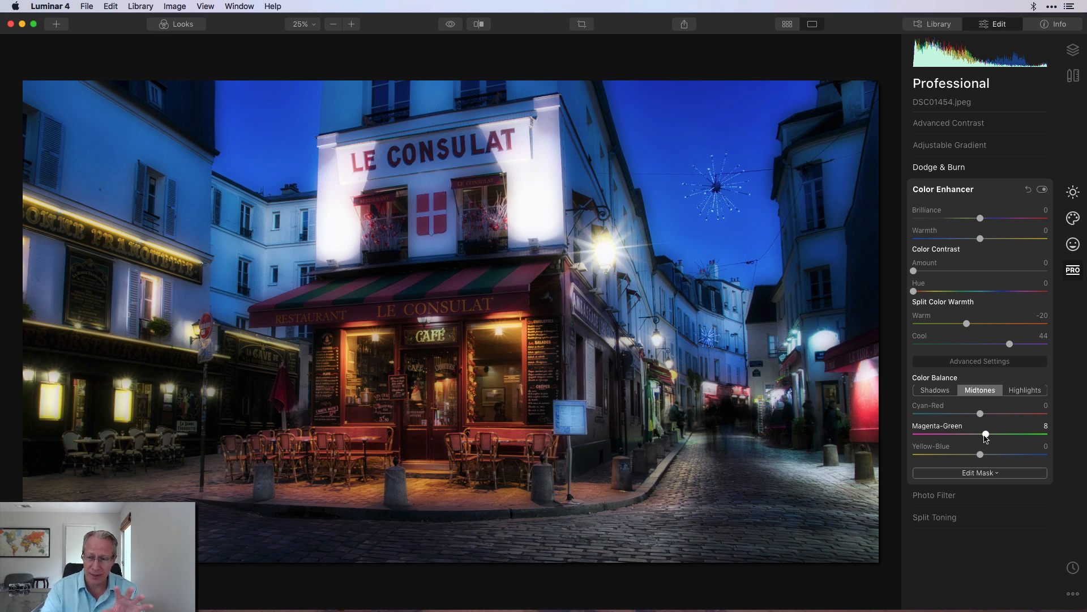
pyautogui.click(1026, 390)
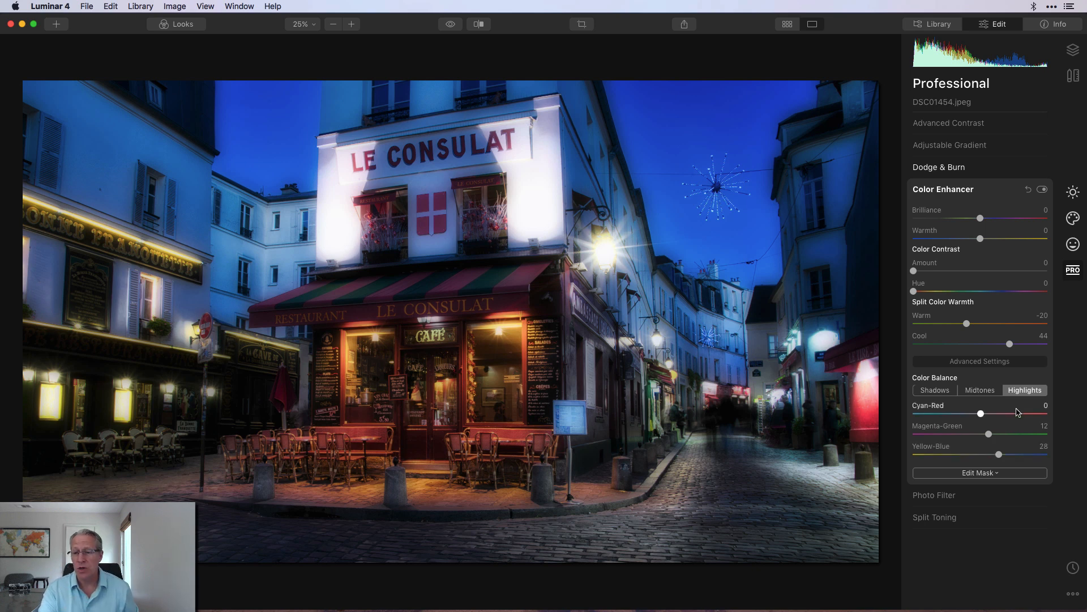
# - Toggle Color Enhancer off and on, then compare the edited photo with the original several times
pyautogui.click(1041, 191)
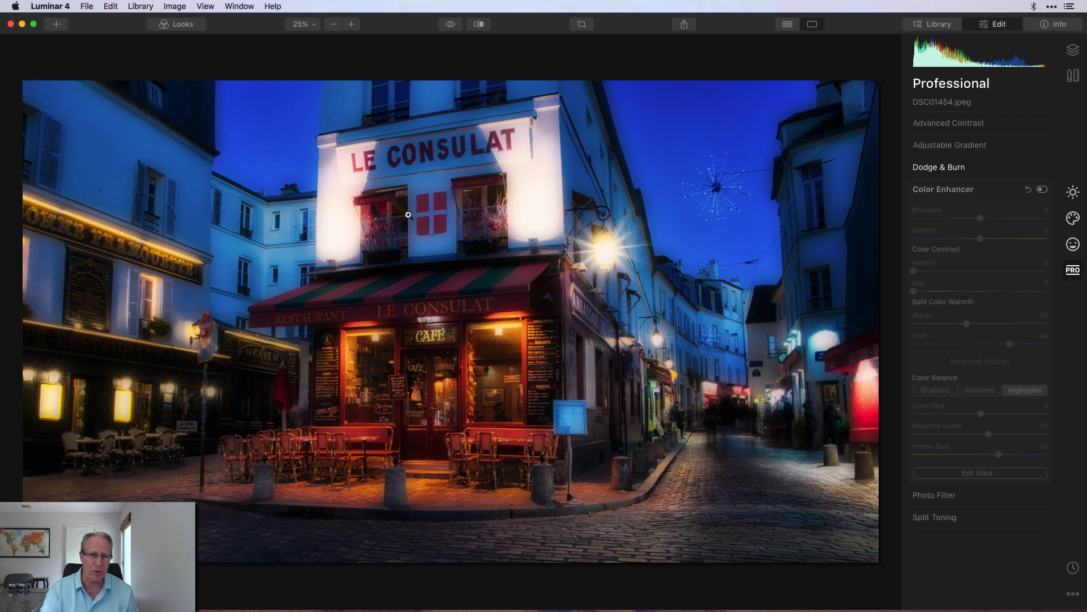
pyautogui.click(1042, 190)
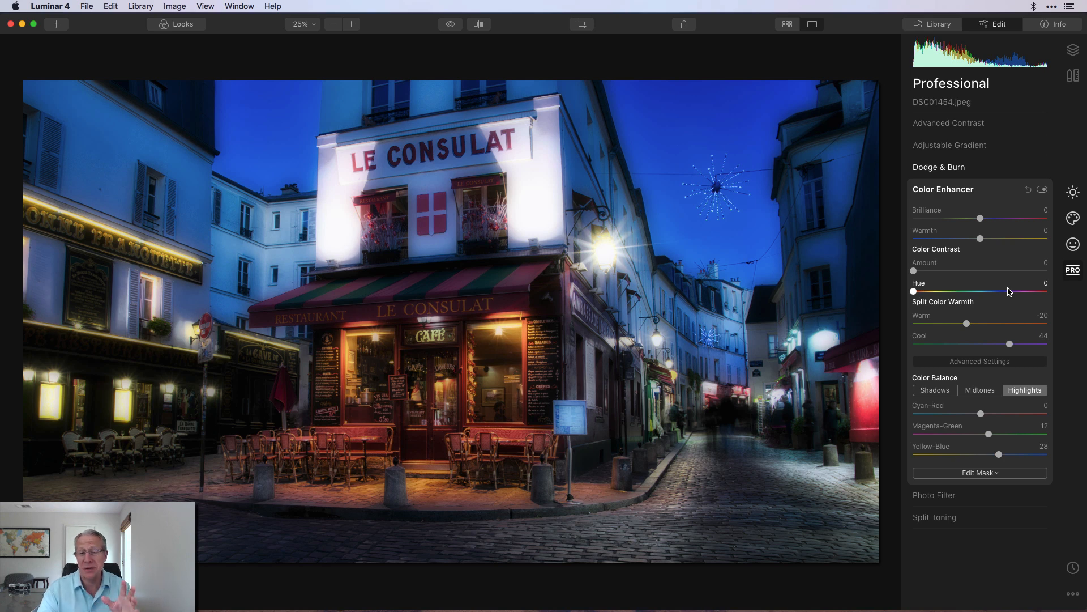
pyautogui.click(450, 25)
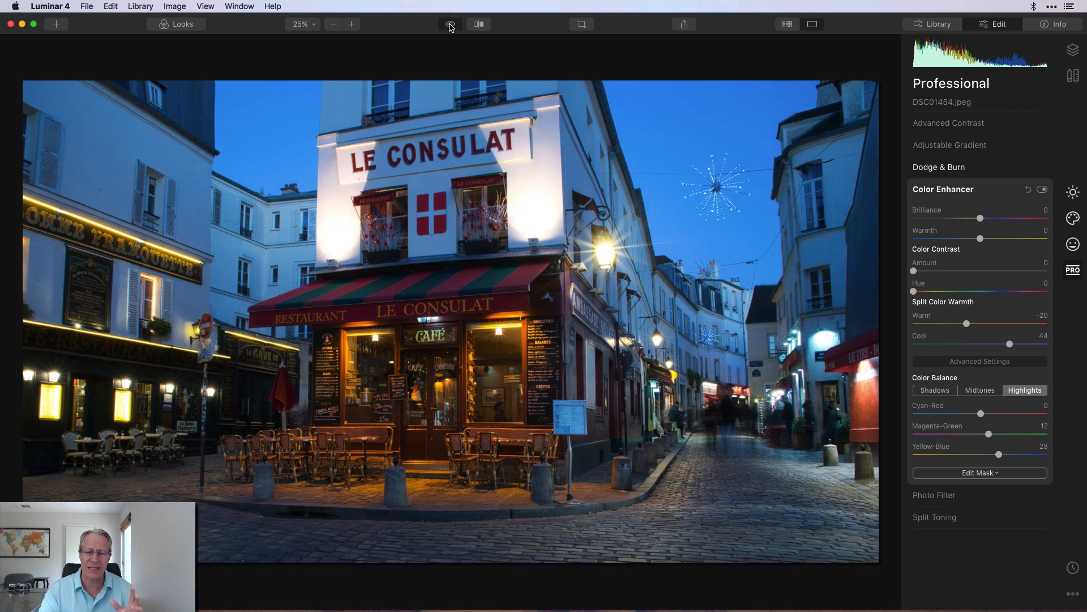
pyautogui.click(451, 26)
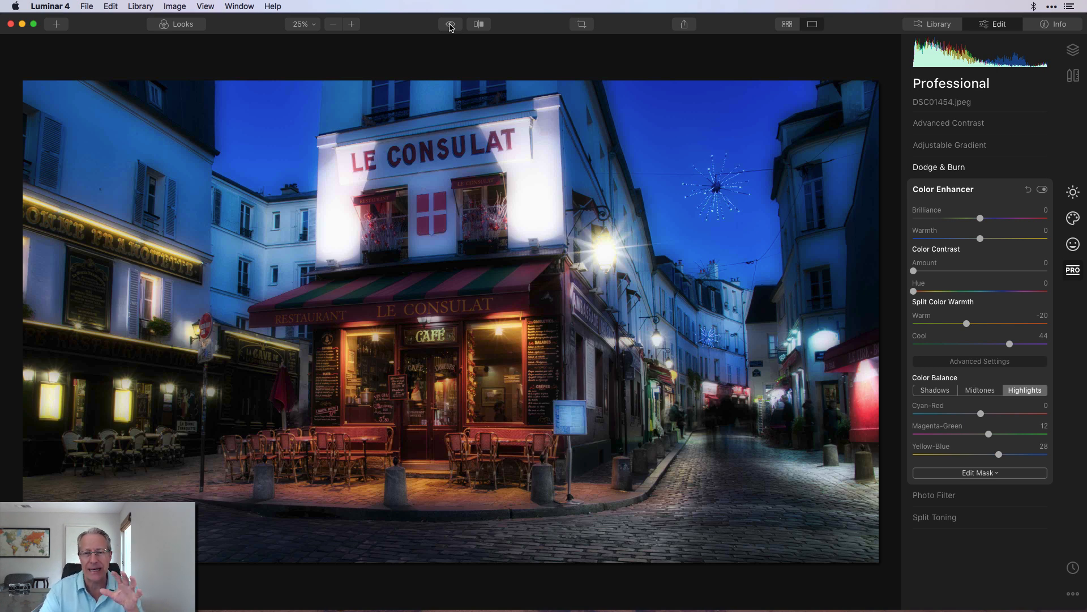
pyautogui.click(451, 26)
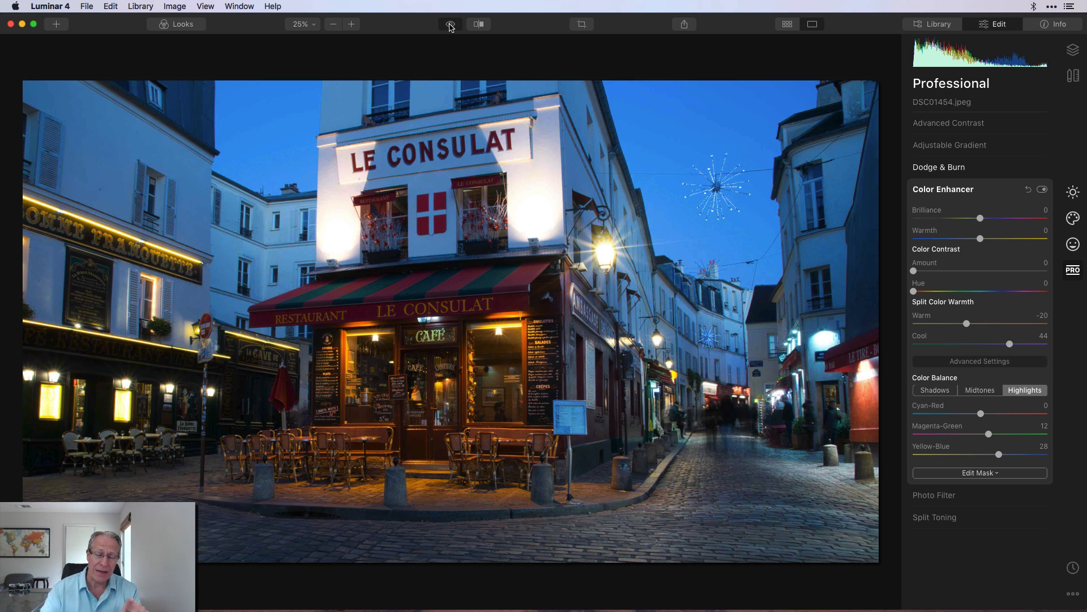
pyautogui.click(450, 25)
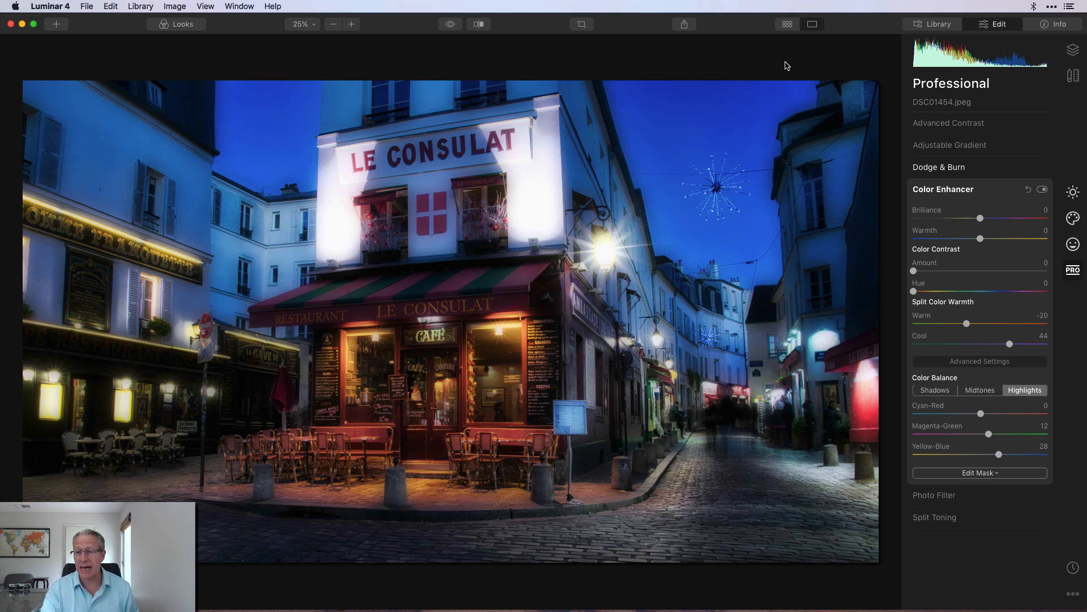
# - Open the Essentials tools, expand Vignette and enable it, showing its advanced settings and toggling it off and on
pyautogui.click(1073, 192)
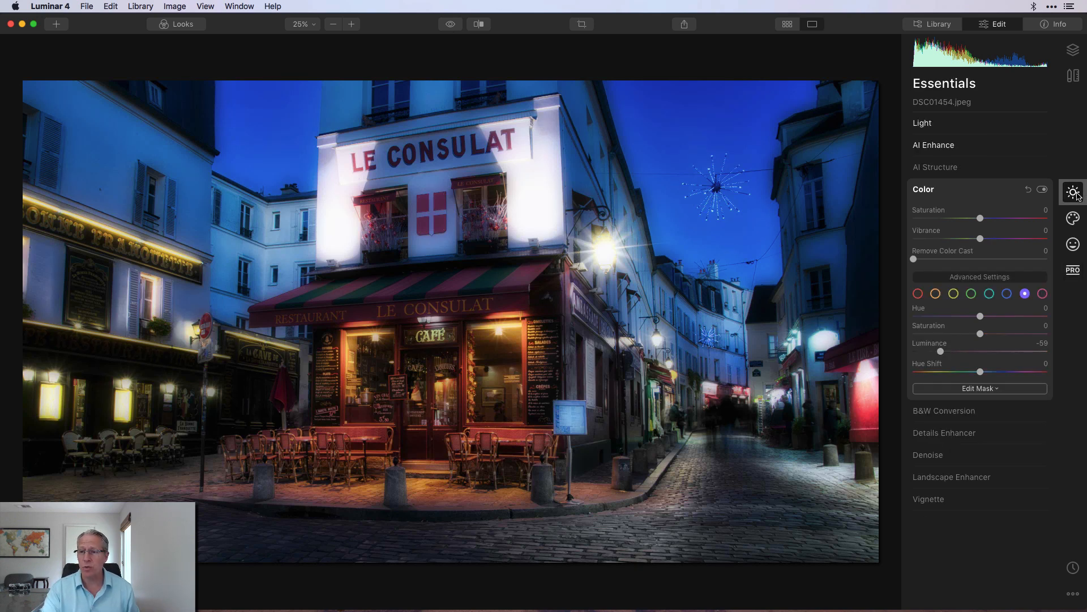
pyautogui.click(931, 500)
pyautogui.click(1042, 301)
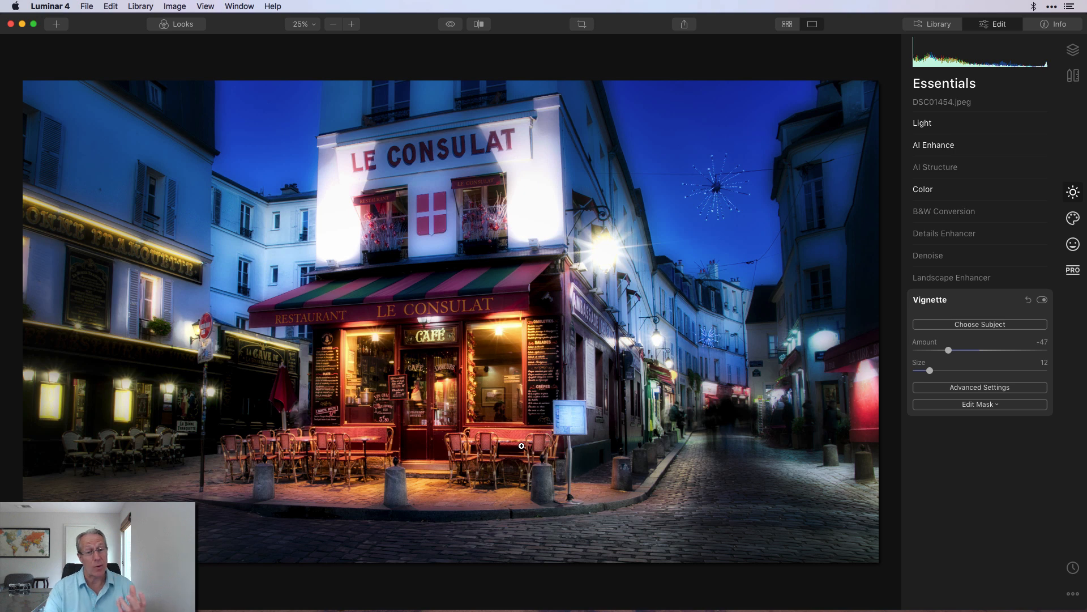
pyautogui.click(984, 389)
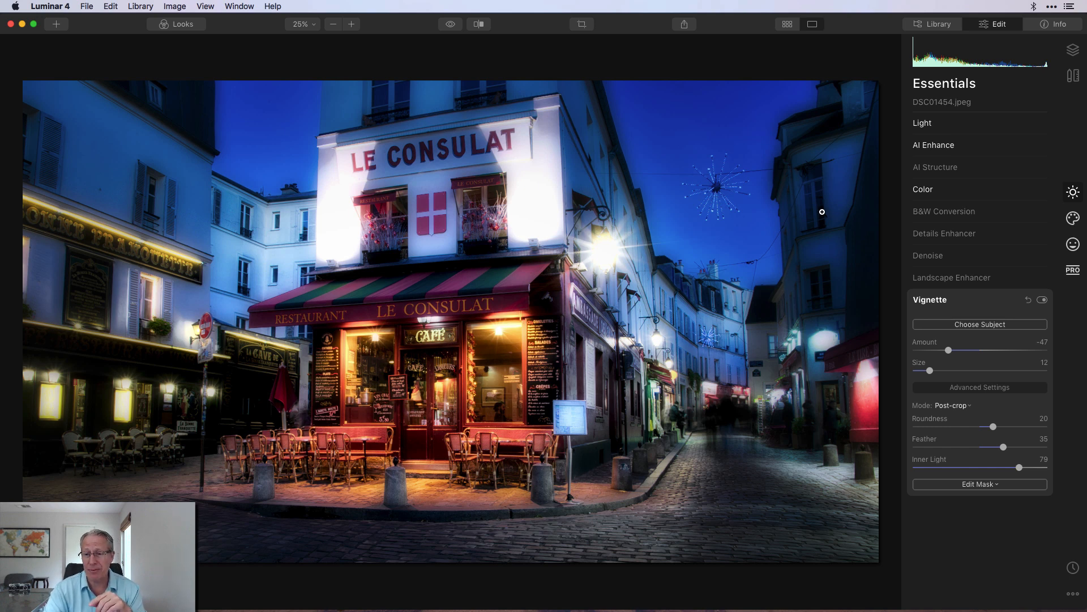
pyautogui.click(1042, 300)
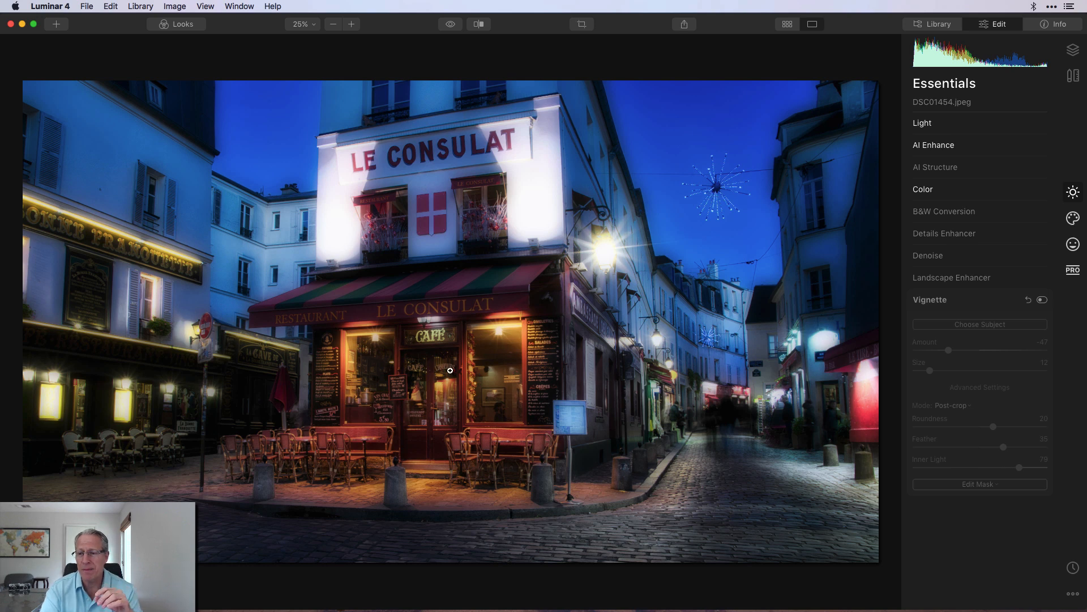
pyautogui.click(1044, 300)
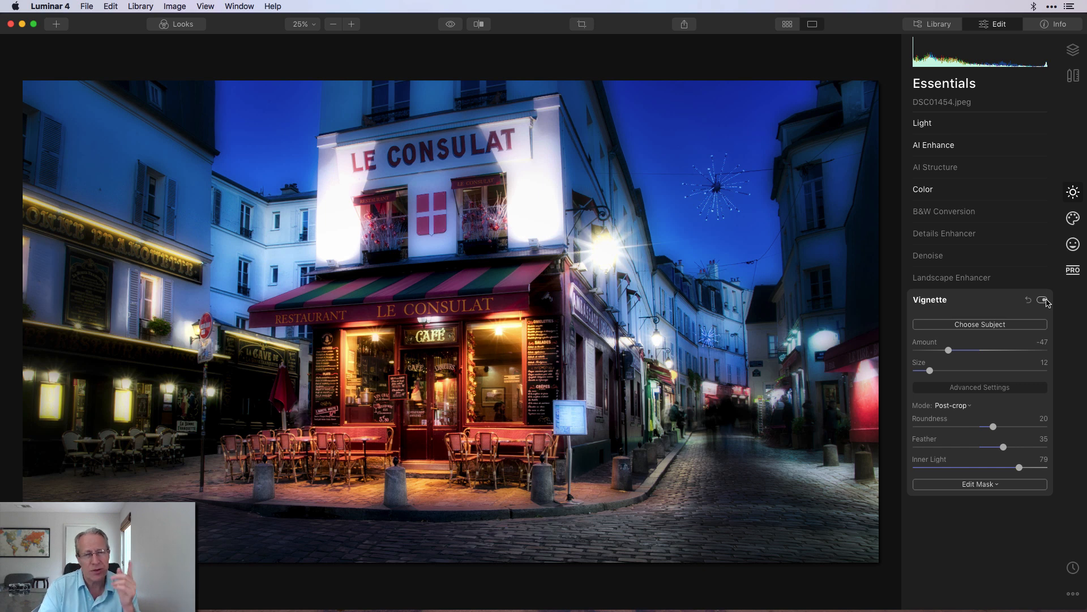
# - Add a new adjustment layer and return to the Essentials tools for it
pyautogui.click(1073, 50)
pyautogui.click(917, 109)
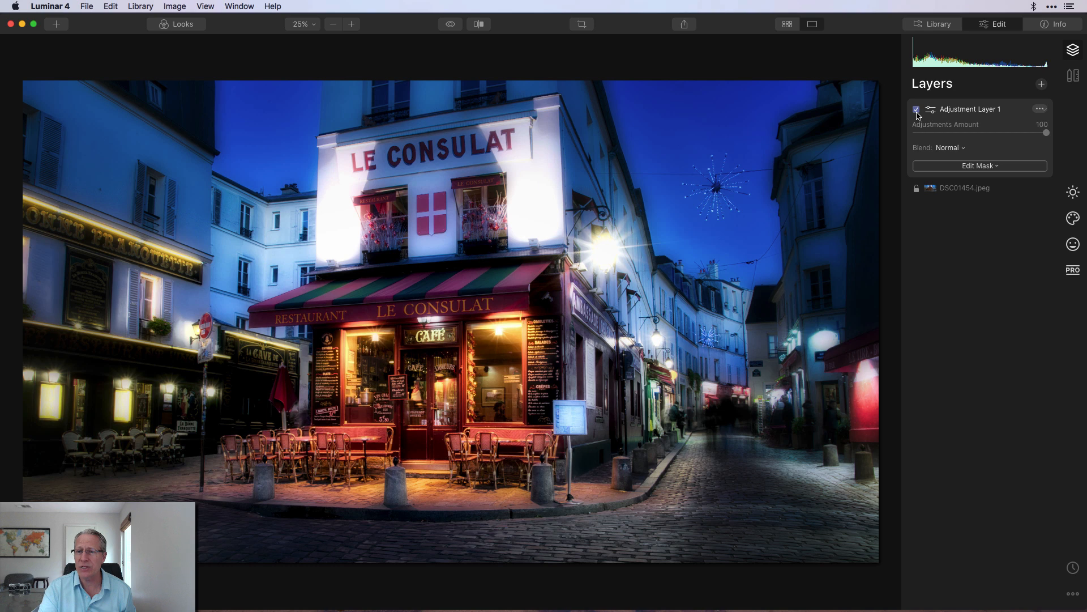
pyautogui.click(1074, 193)
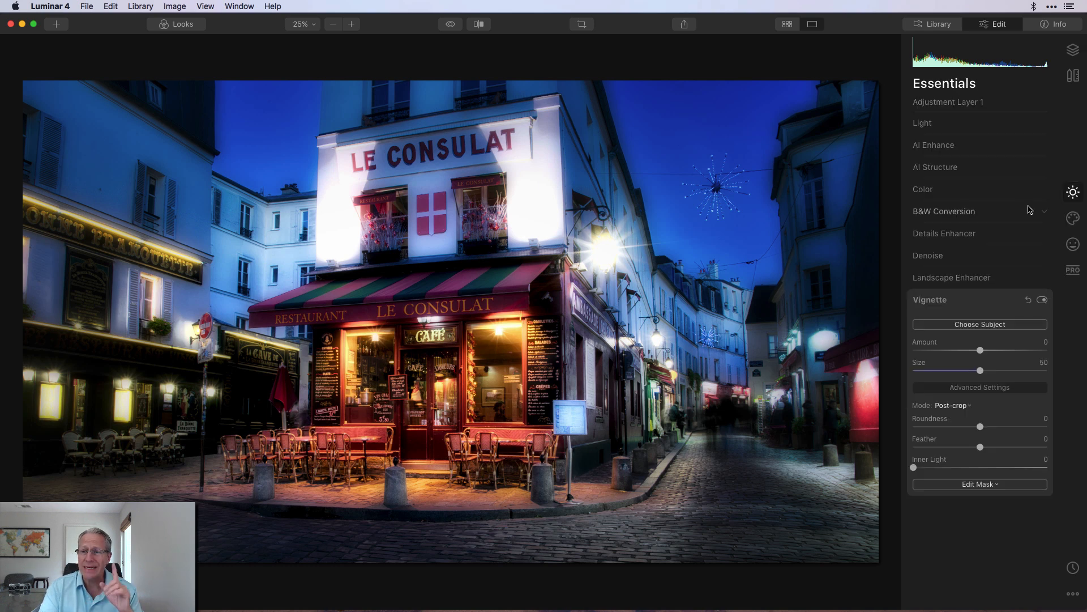
# - On the adjustment layer, expand Light and set Whites to 10 and Blacks to -15
pyautogui.click(971, 128)
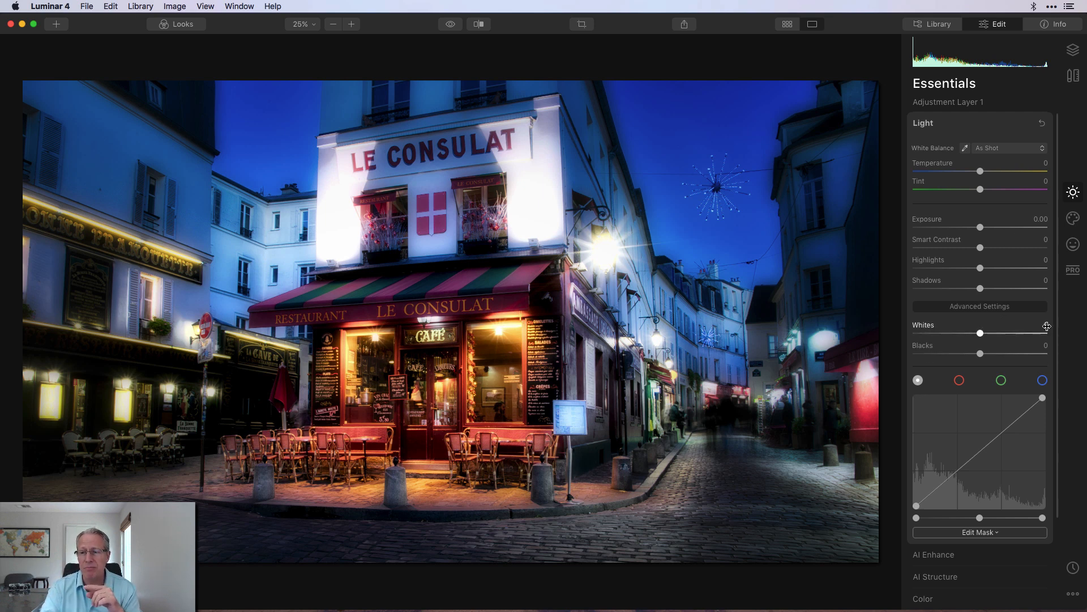
pyautogui.click(1047, 326)
pyautogui.write('10')
pyautogui.press('Return')
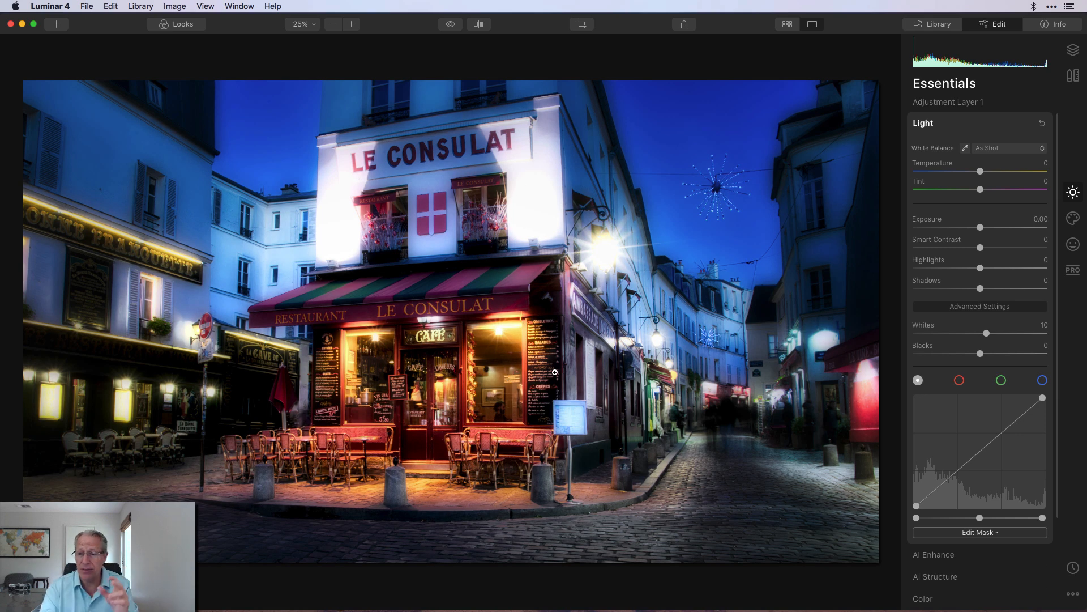
pyautogui.click(1046, 346)
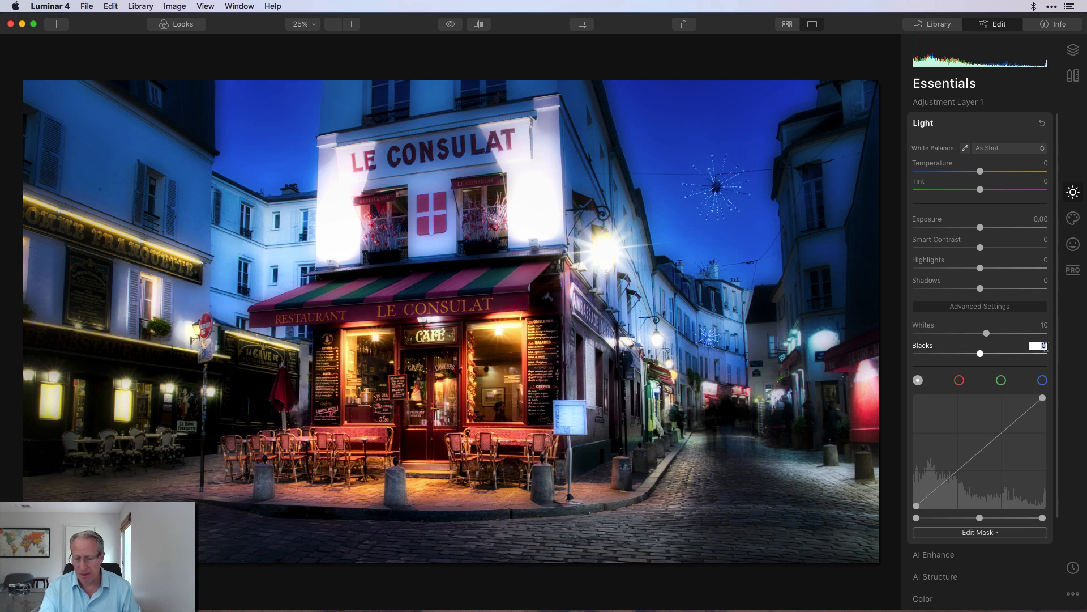
pyautogui.write('-15')
pyautogui.press('Return')
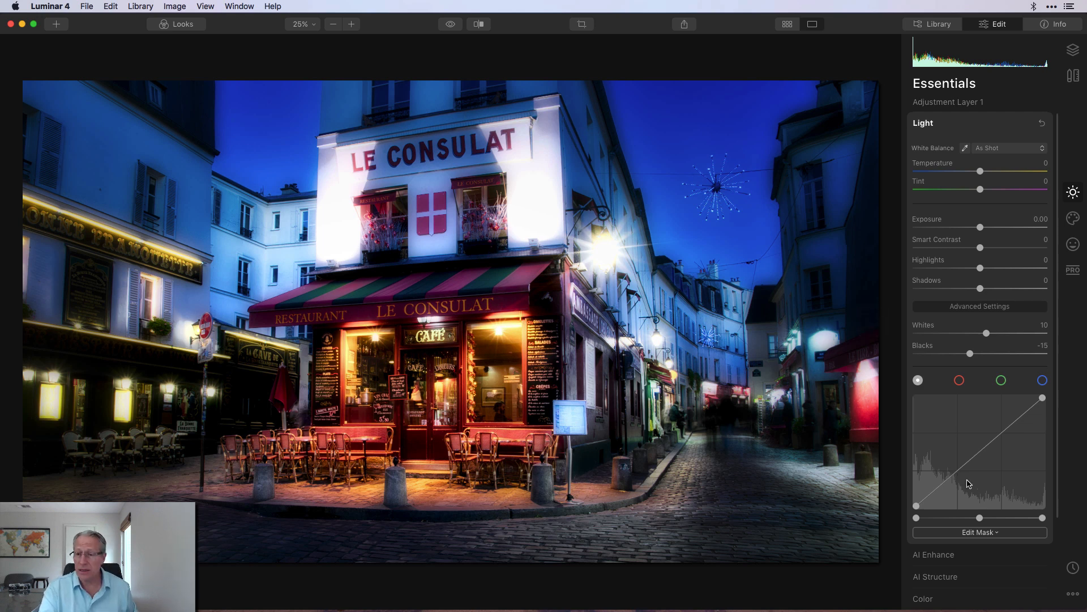
# - Expand and enable the Color tool on the adjustment layer, select the blue channel and set its Saturation to -48
pyautogui.click(947, 600)
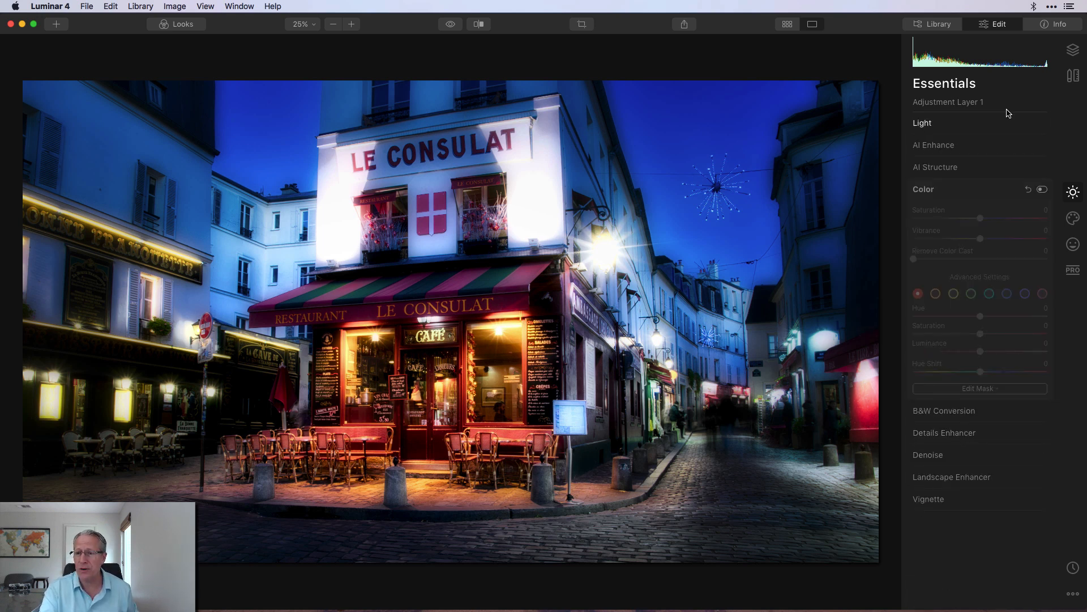
pyautogui.click(1043, 189)
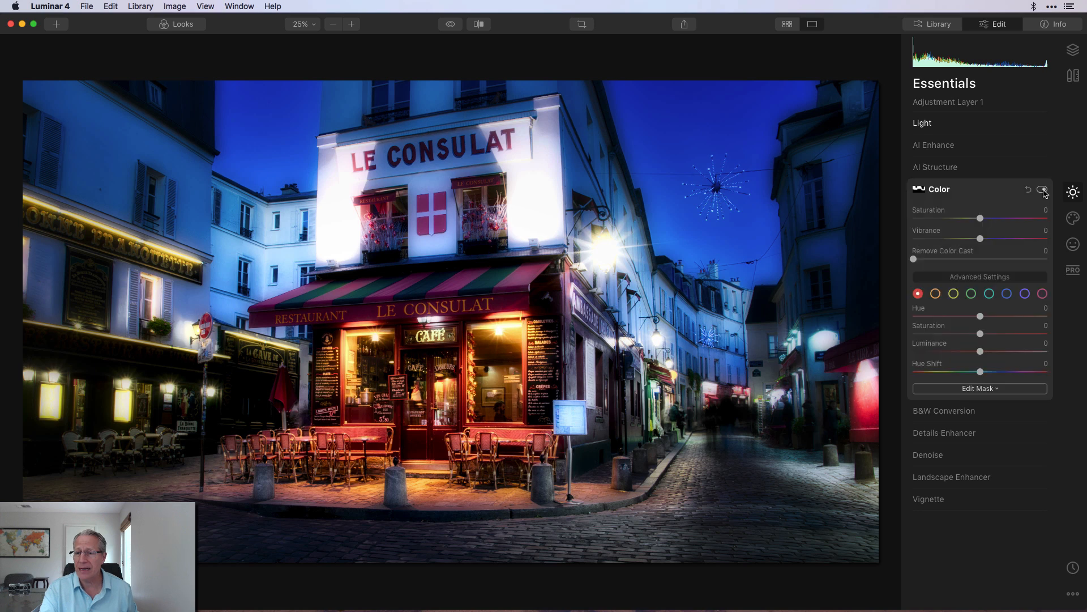
pyautogui.click(1008, 296)
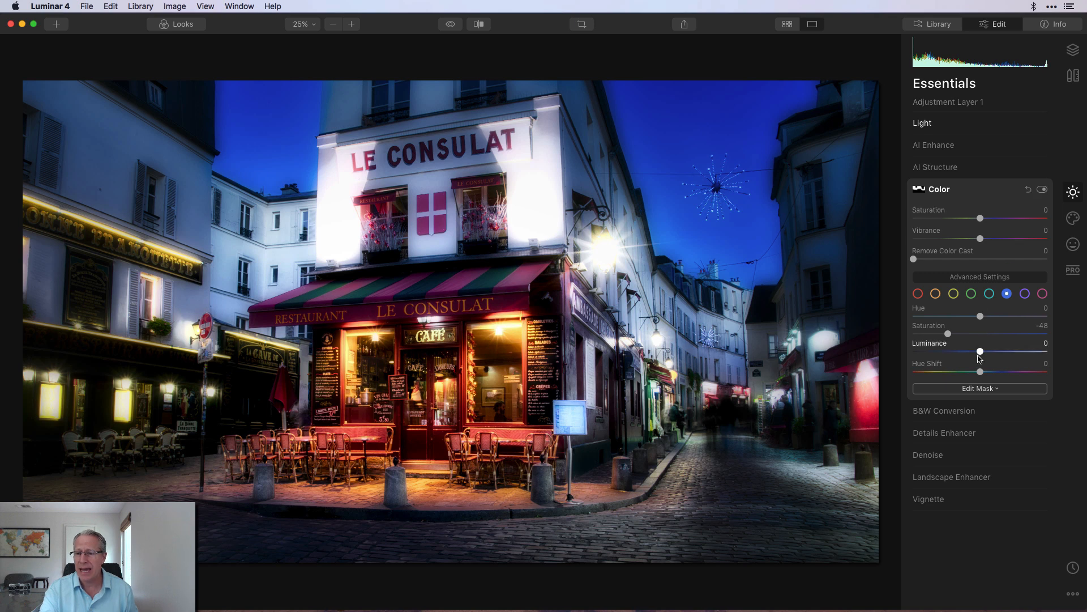
# - Add a brush mask to the Color tool covering the sky and upper buildings, toggling the mask overlay before finishing
pyautogui.click(963, 388)
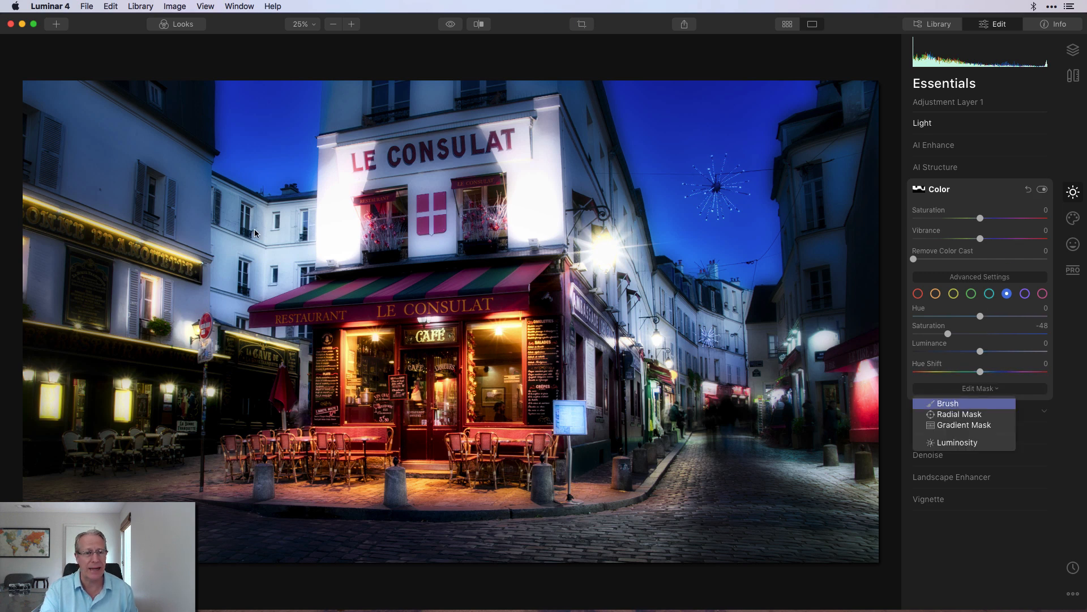
pyautogui.click(947, 403)
pyautogui.click(104, 42)
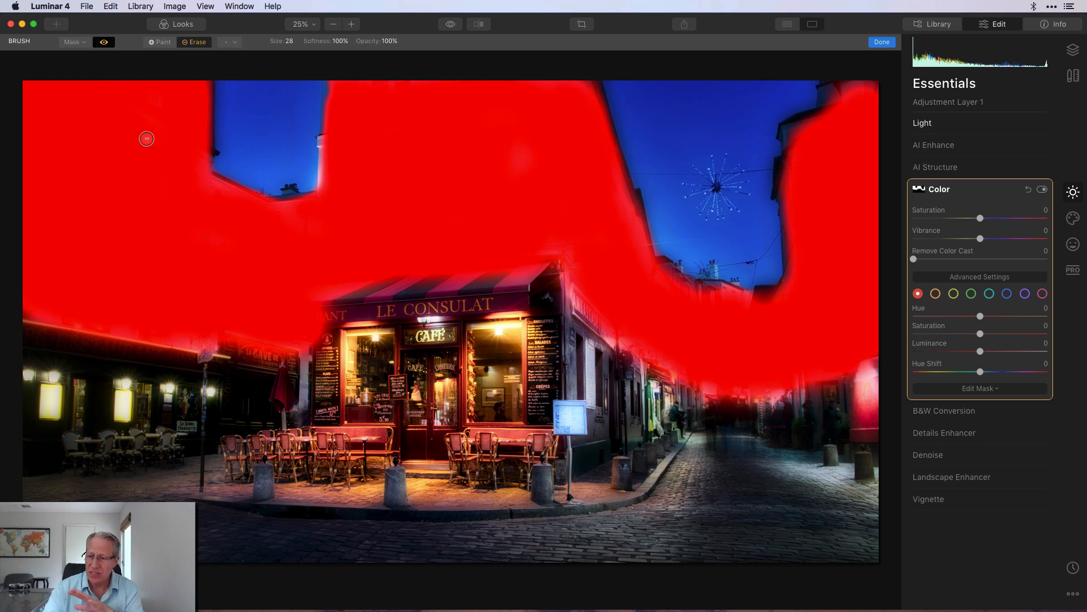
pyautogui.click(104, 43)
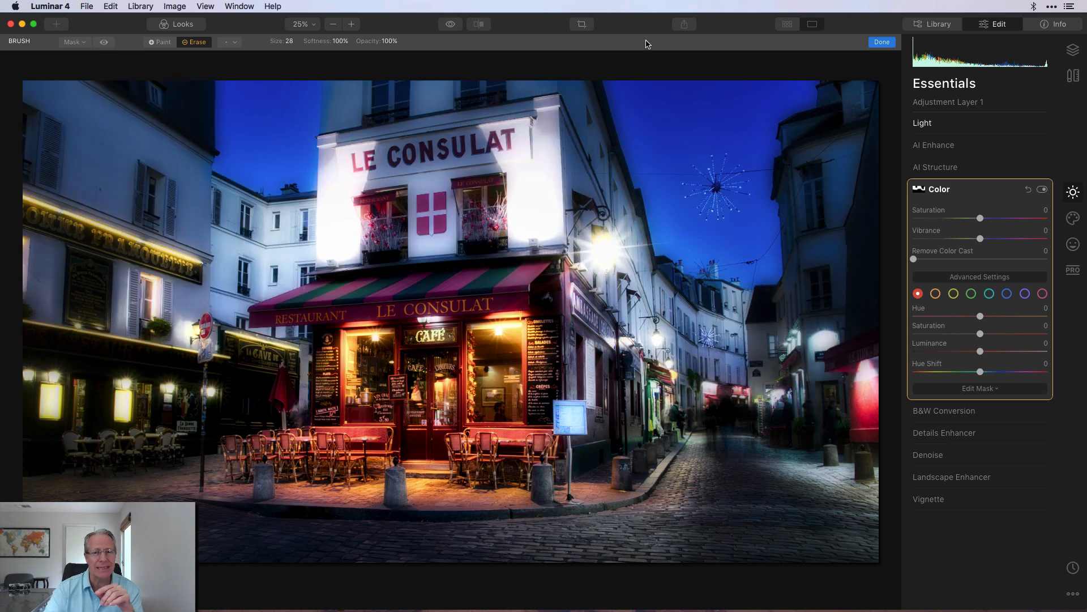
pyautogui.click(882, 42)
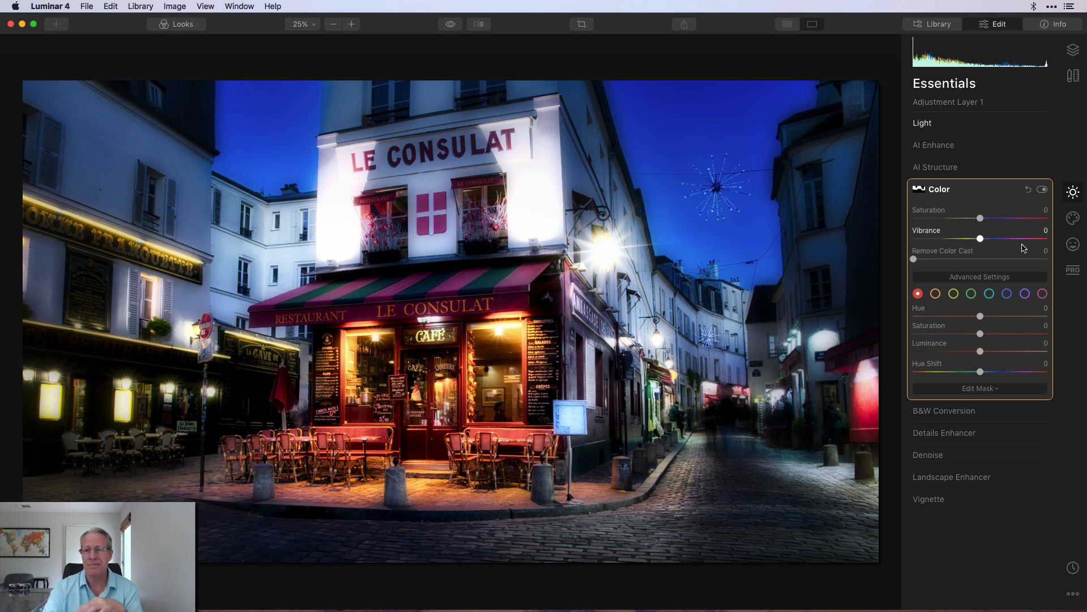
# - Collapse Color, reopen the Light section and hide its advanced settings
pyautogui.click(991, 194)
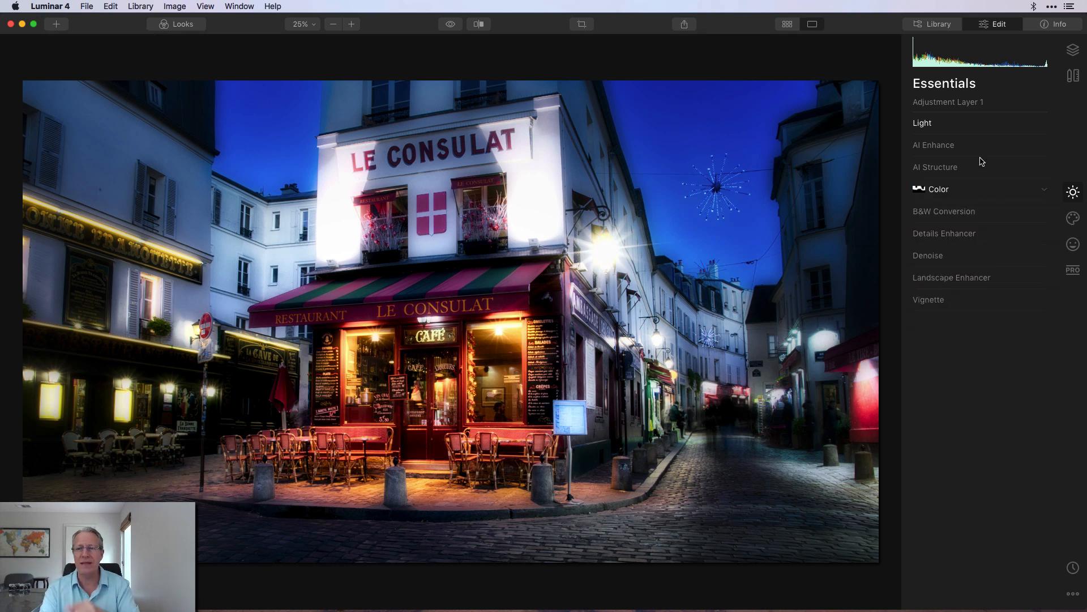
pyautogui.click(973, 127)
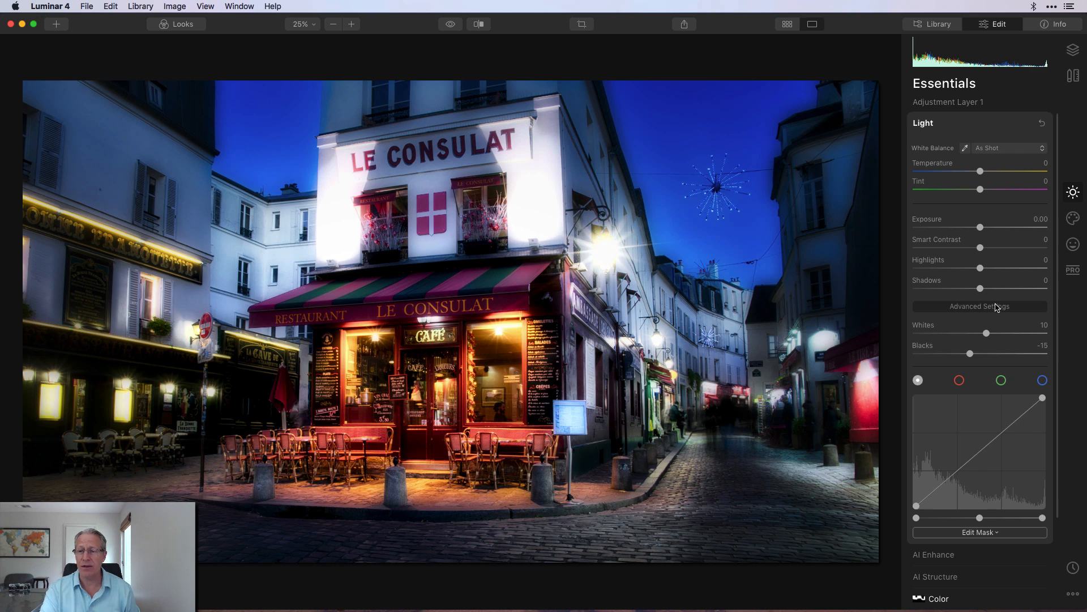
pyautogui.click(996, 307)
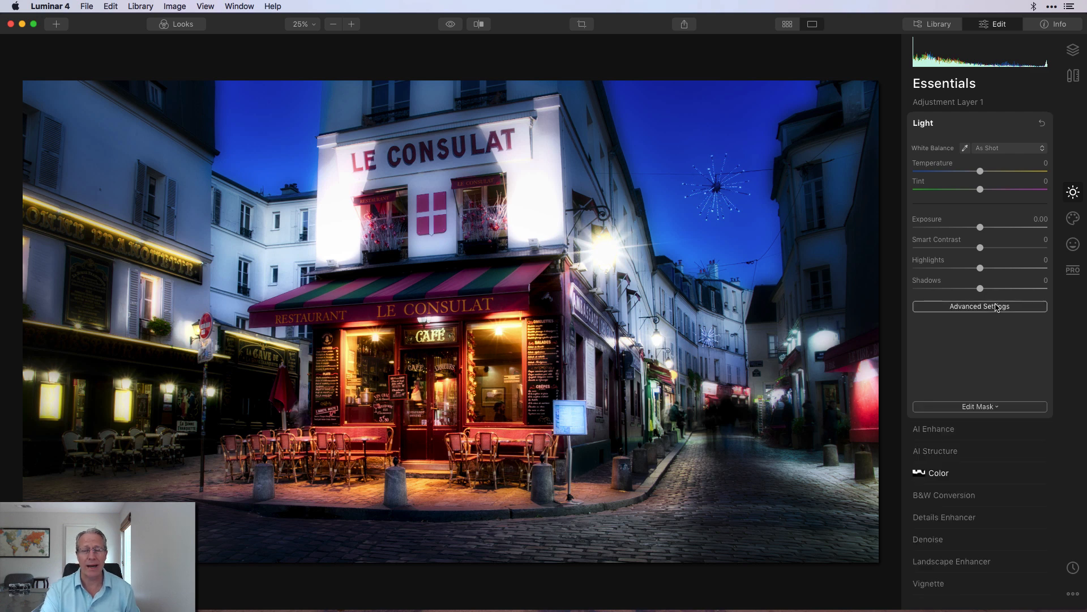
# - Open the Layers panel and toggle Adjustment Layer 1's visibility off and on twice to compare
pyautogui.click(1074, 51)
pyautogui.click(917, 110)
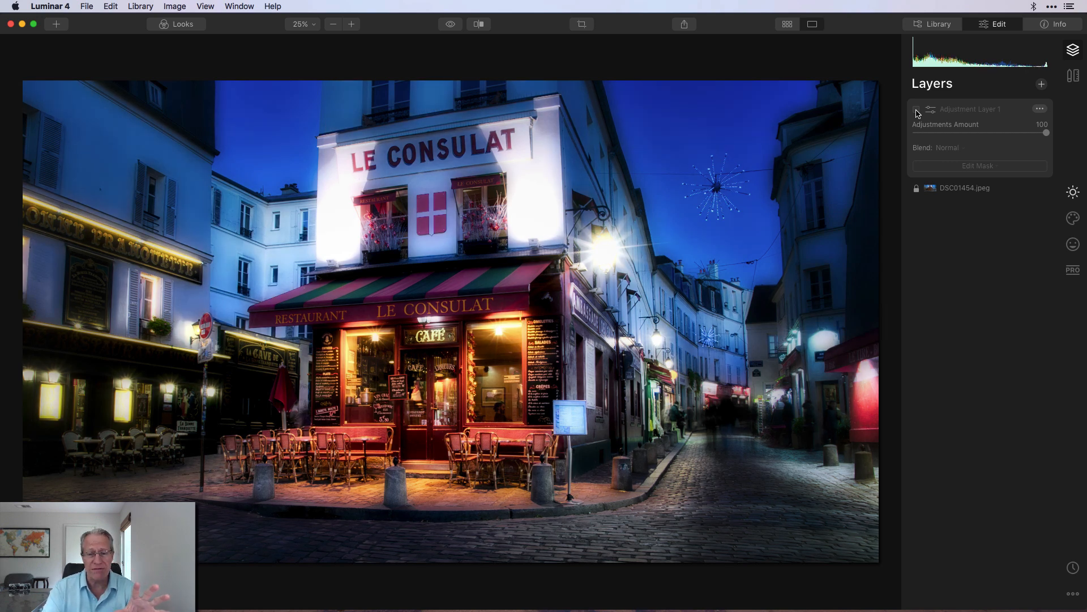
pyautogui.click(917, 110)
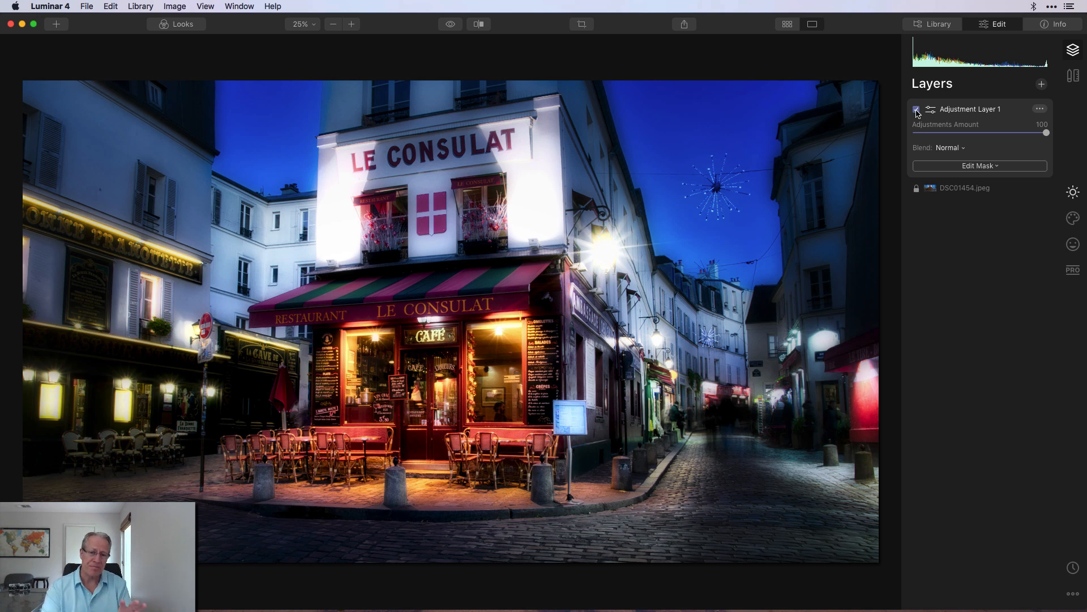
pyautogui.click(917, 109)
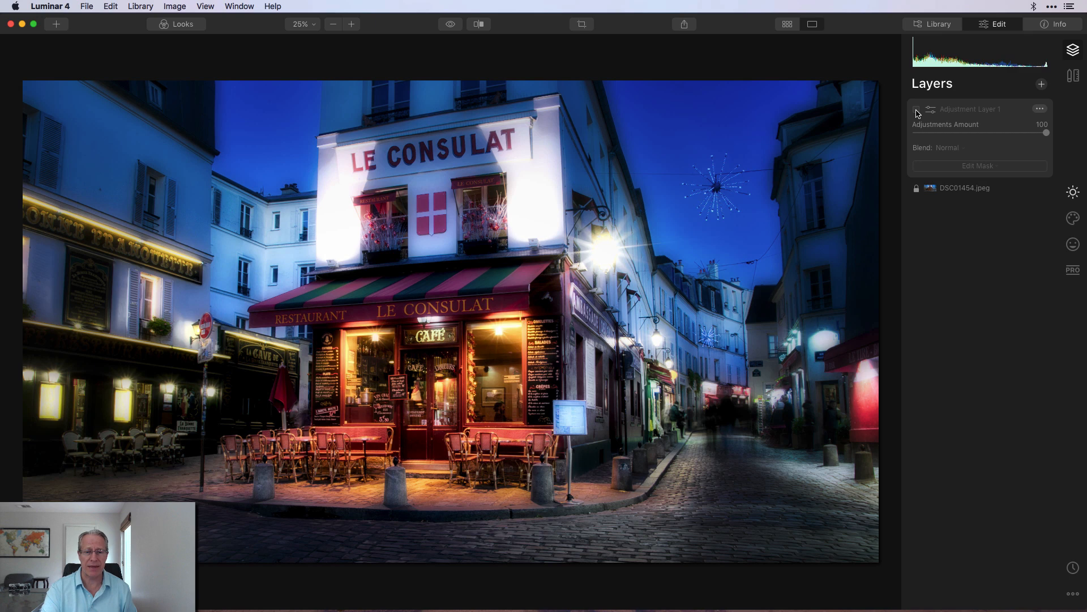
pyautogui.click(917, 110)
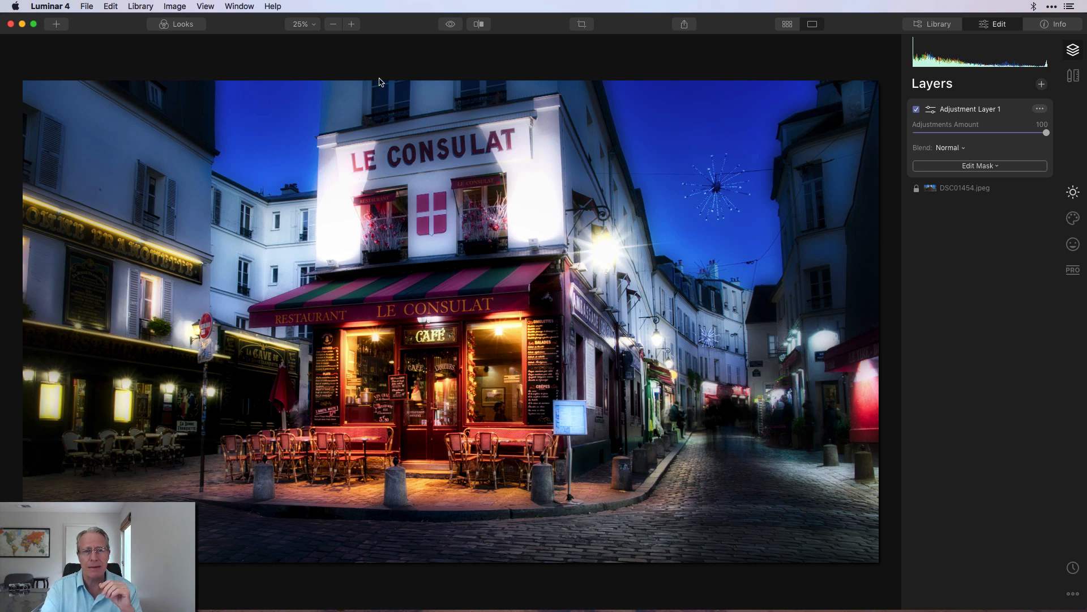
# - Switch between the original and the edited photo twice to compare them
pyautogui.click(449, 26)
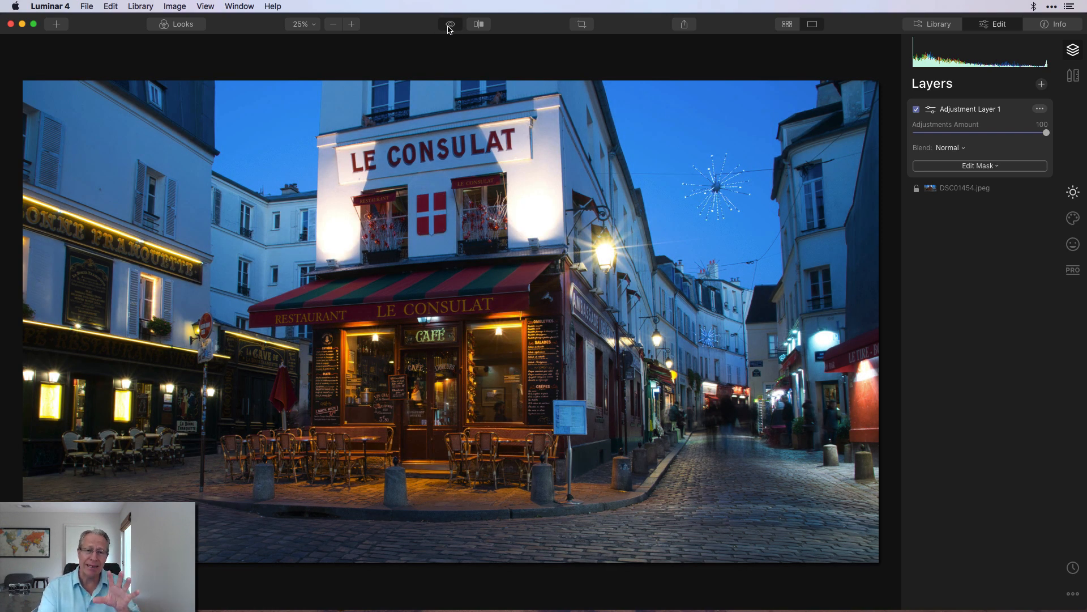
pyautogui.click(450, 25)
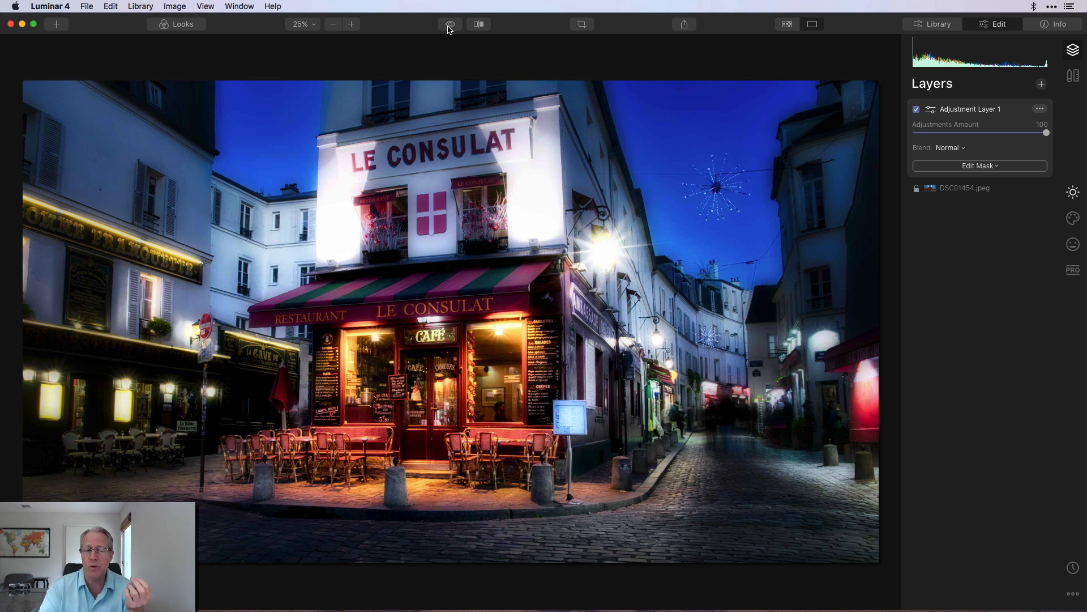
pyautogui.click(450, 26)
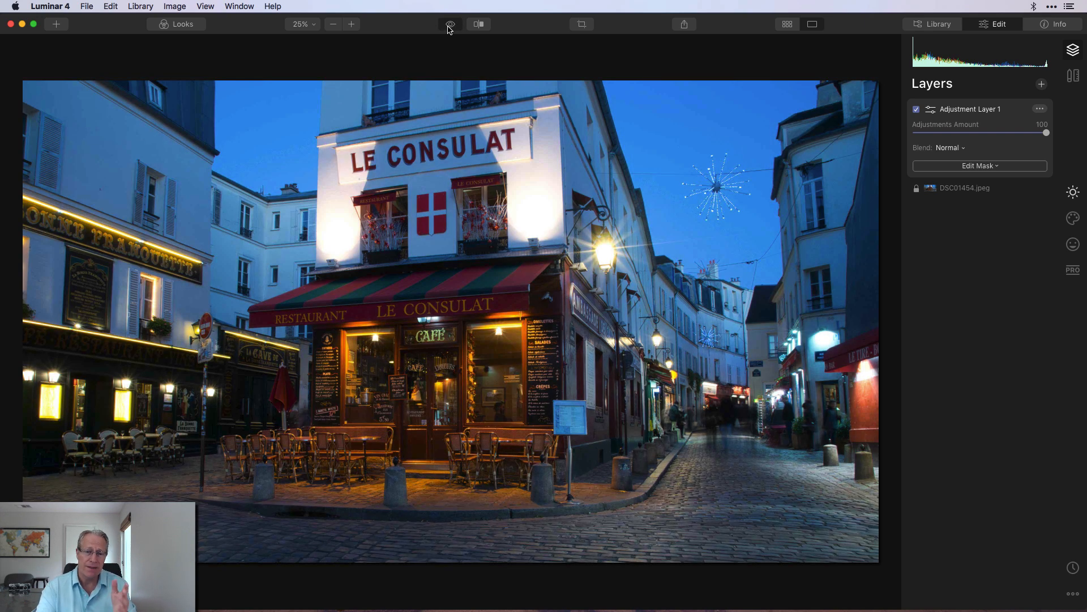
pyautogui.click(450, 25)
# - Open the before/after split view, move the divider back and forth across the photo, then close it
pyautogui.click(479, 24)
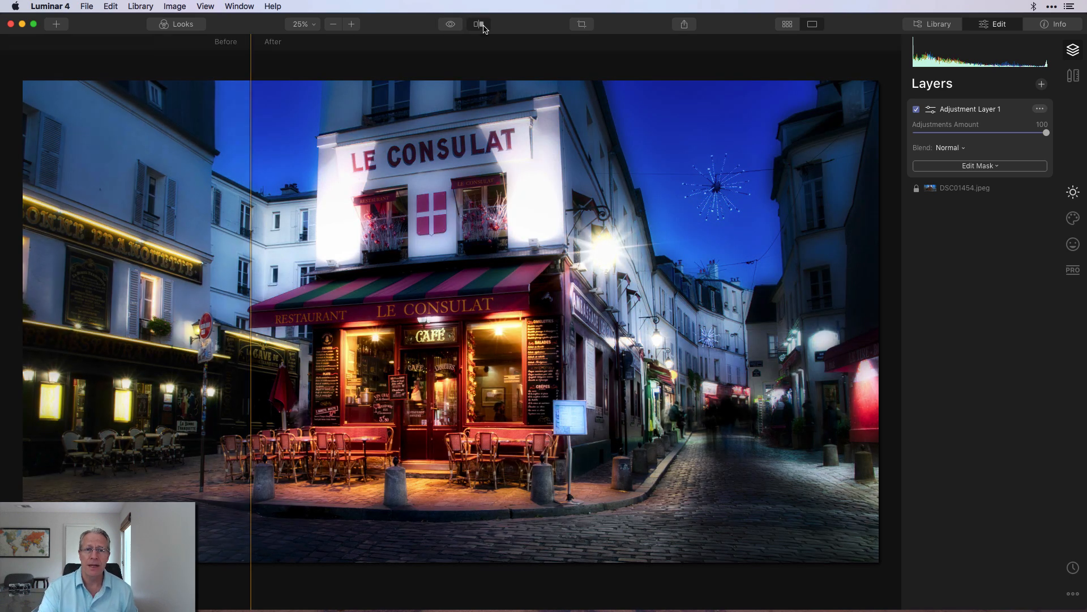
pyautogui.moveTo(250, 216); pyautogui.dragTo(233, 180)
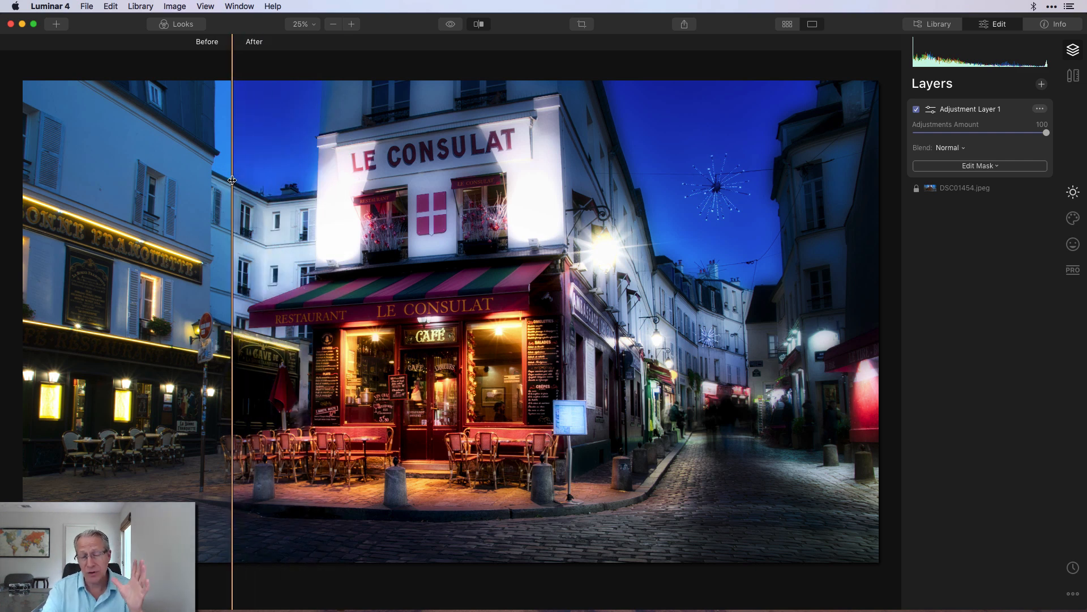
pyautogui.moveTo(232, 180); pyautogui.dragTo(559, 169)
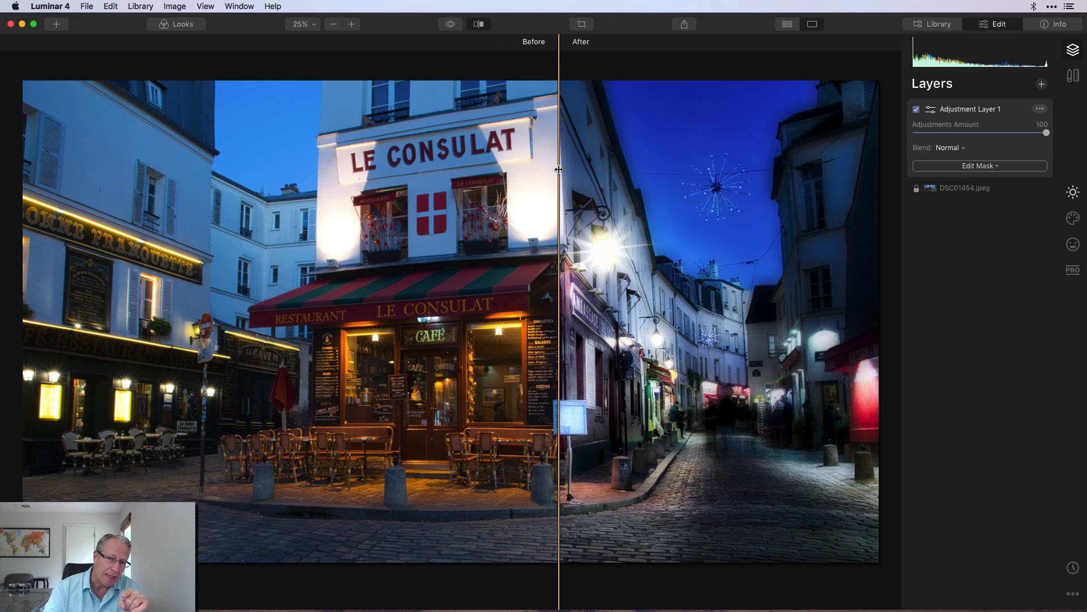
pyautogui.moveTo(559, 169); pyautogui.dragTo(371, 164)
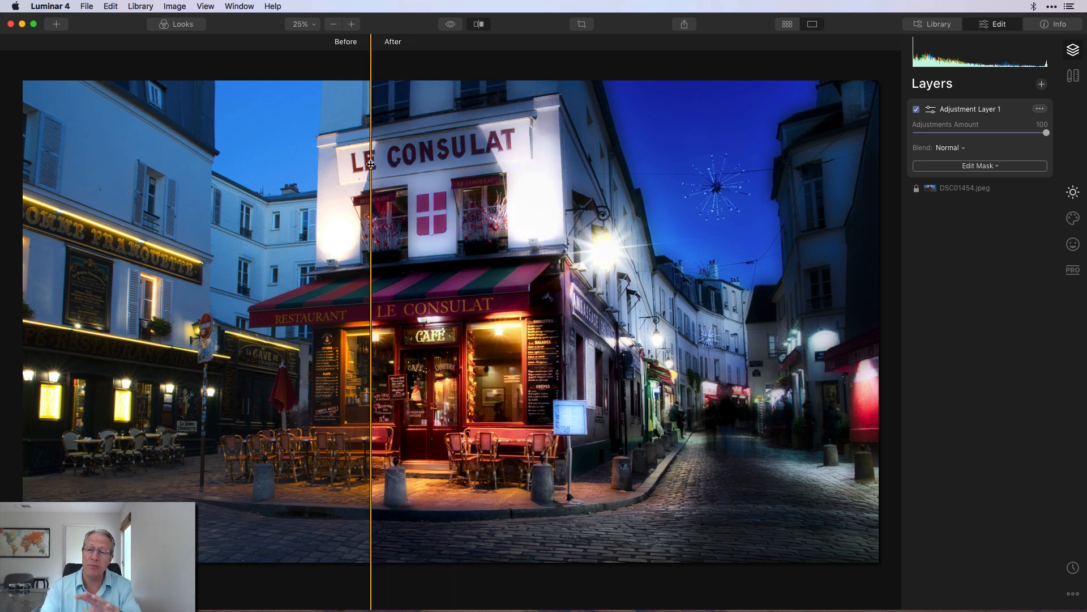
pyautogui.moveTo(371, 164); pyautogui.dragTo(436, 236)
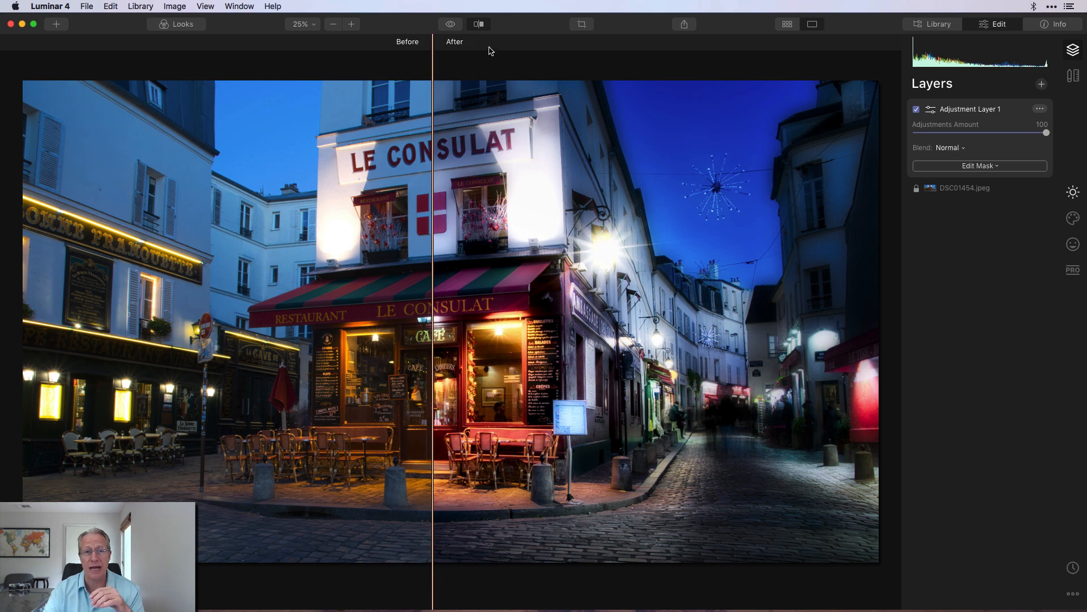
pyautogui.click(478, 23)
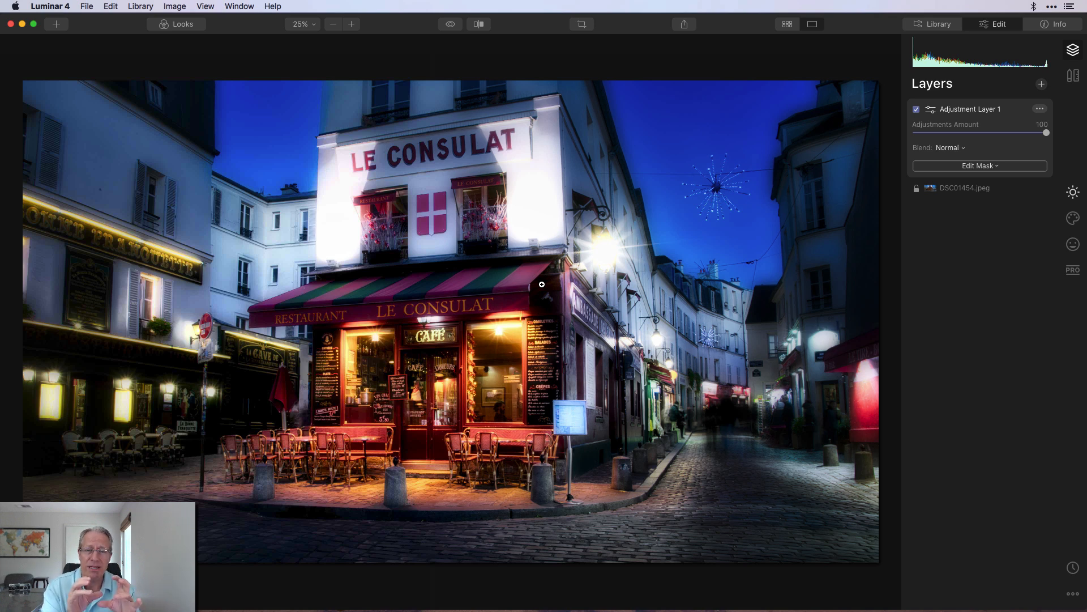
# - Toggle the original-image preview off and on twice more to review the edit
pyautogui.click(452, 25)
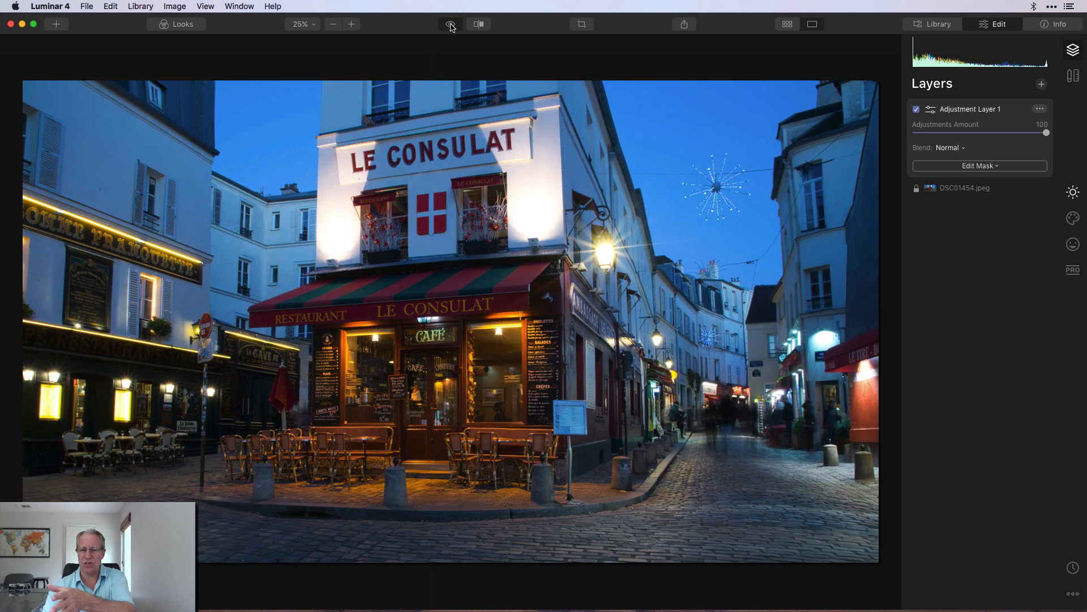
pyautogui.click(451, 25)
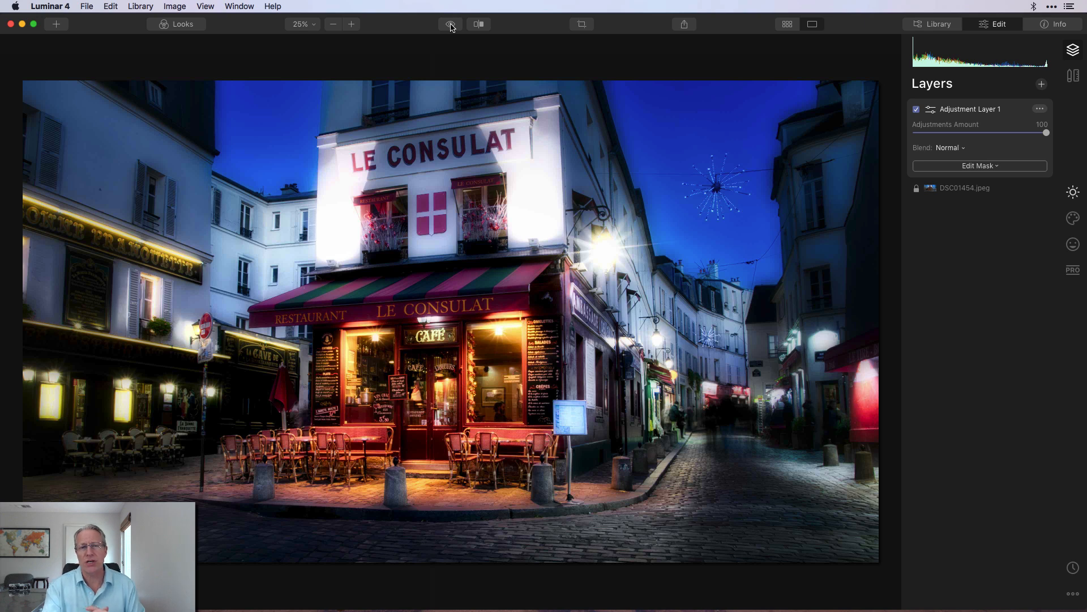
pyautogui.click(450, 25)
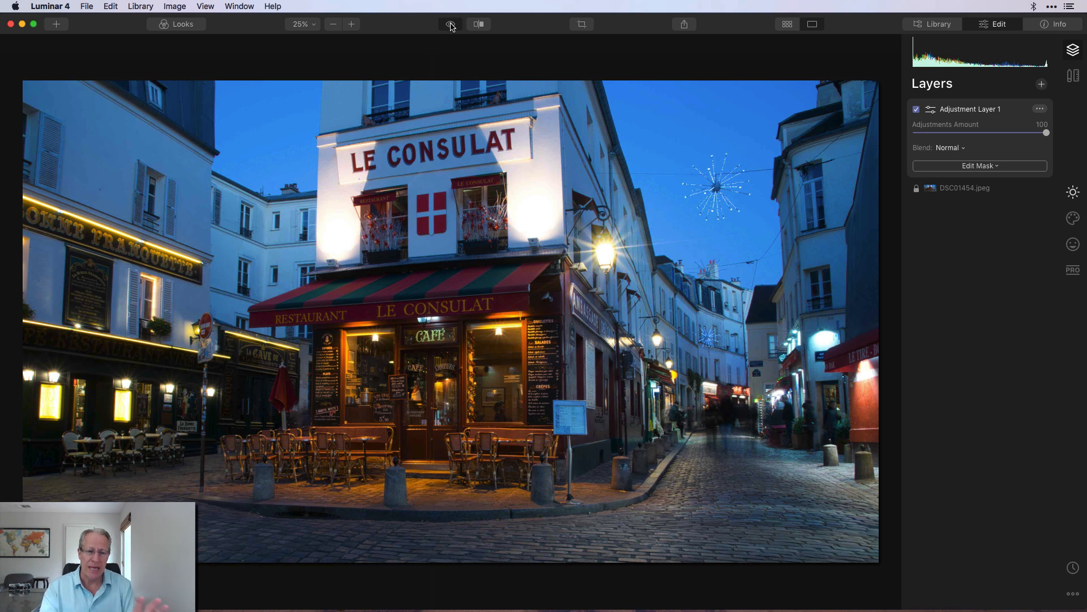
pyautogui.click(450, 25)
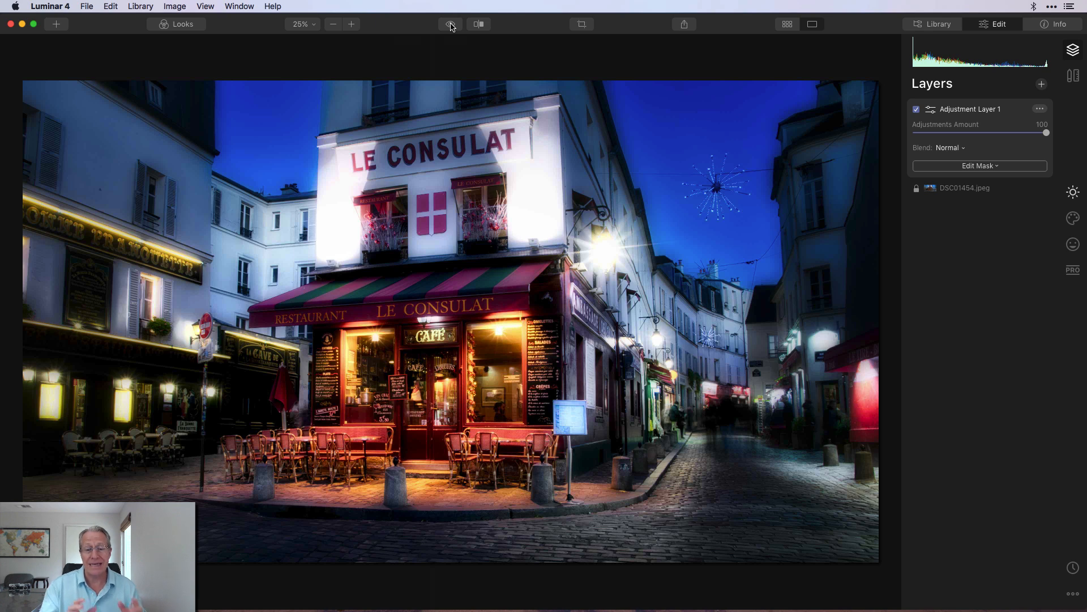